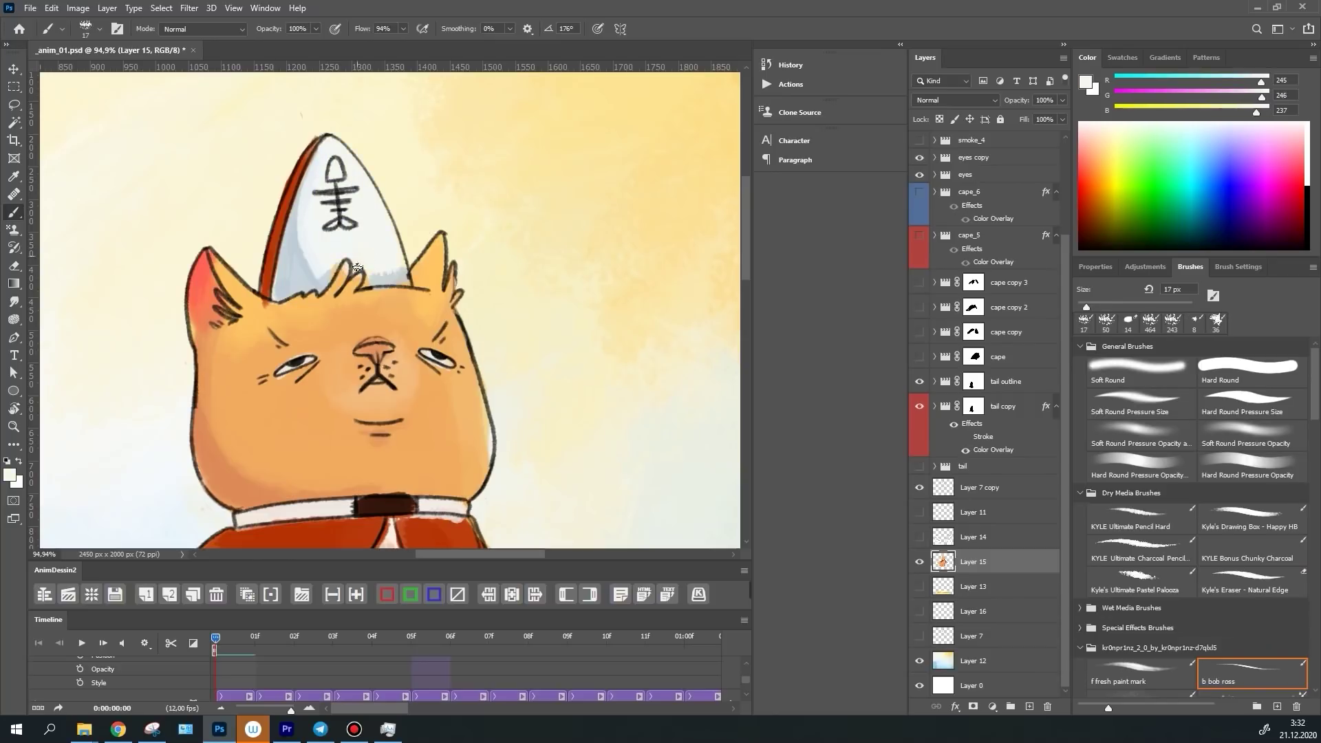
Sample the cat's orange fur as the paint colour and switch to the Natural Edge eraser
alt+click(378, 279)
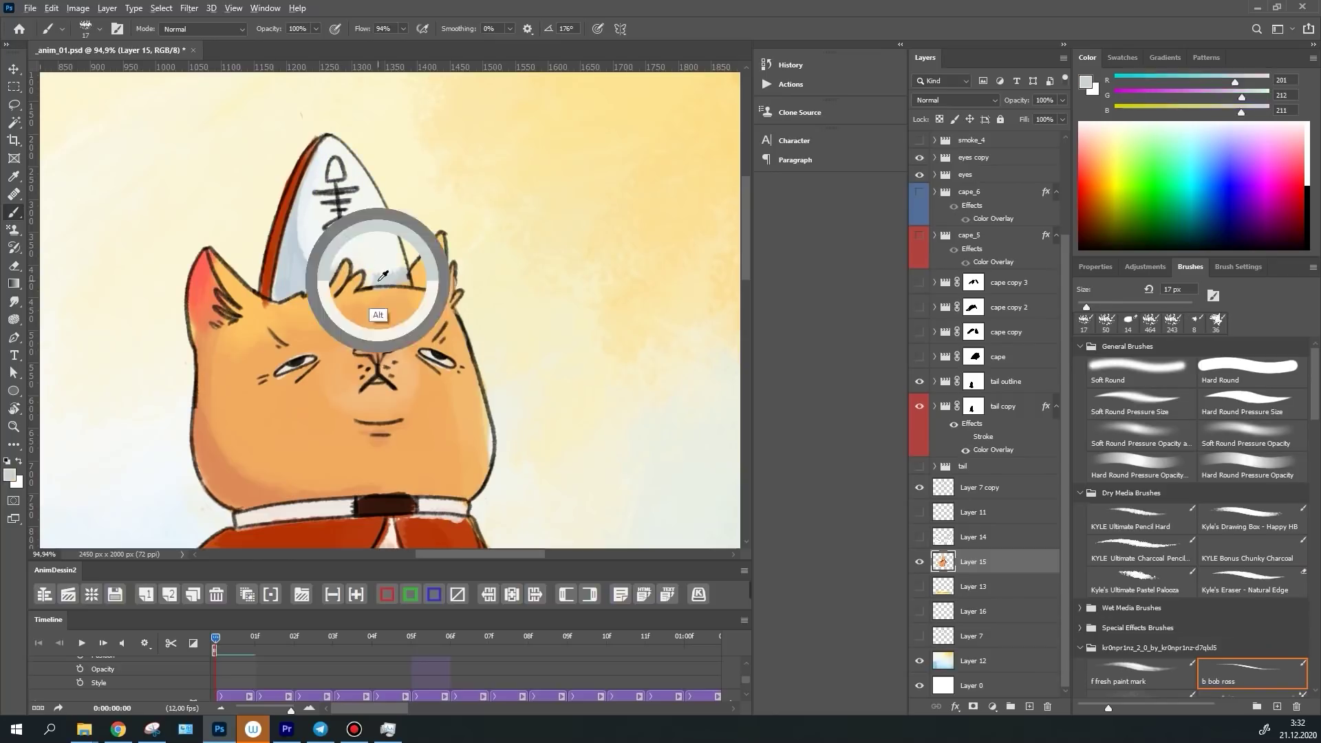
key(e)
scroll(589, 431, down, 3)
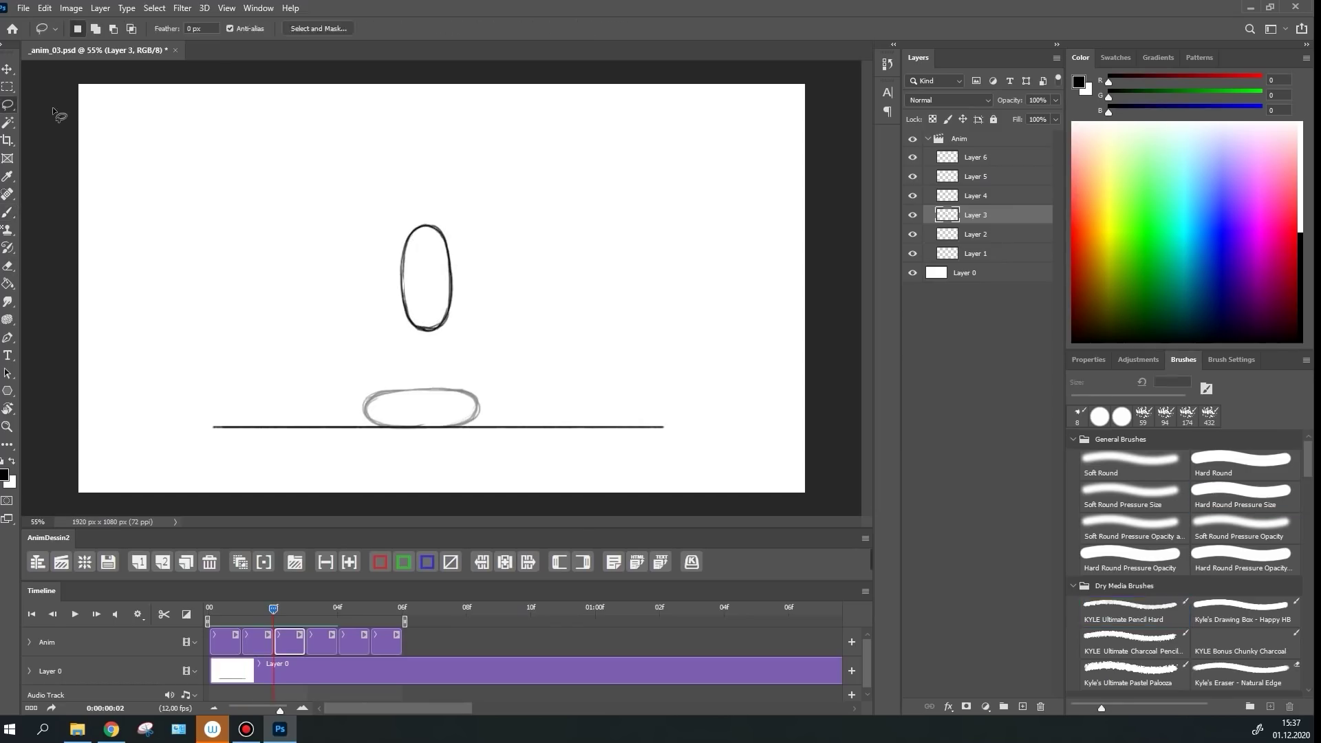
Draw the ball circle and stretched oval on Layers 4 and 5, then return to frame 01
mouse_move(434, 172)
mouse_down()
mouse_move(389, 181)
mouse_move(432, 172)
mouse_up()
key(Right)
drag(433, 265, 400, 317)
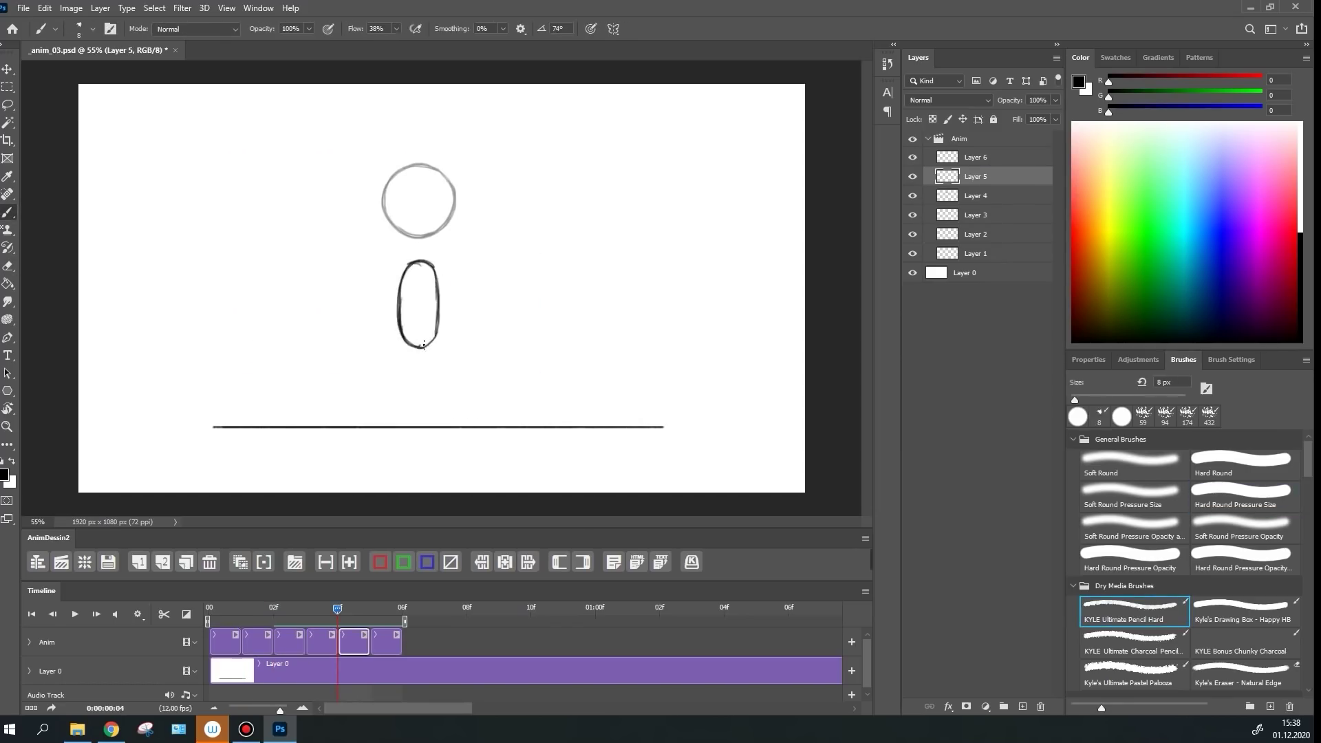
key(Left)
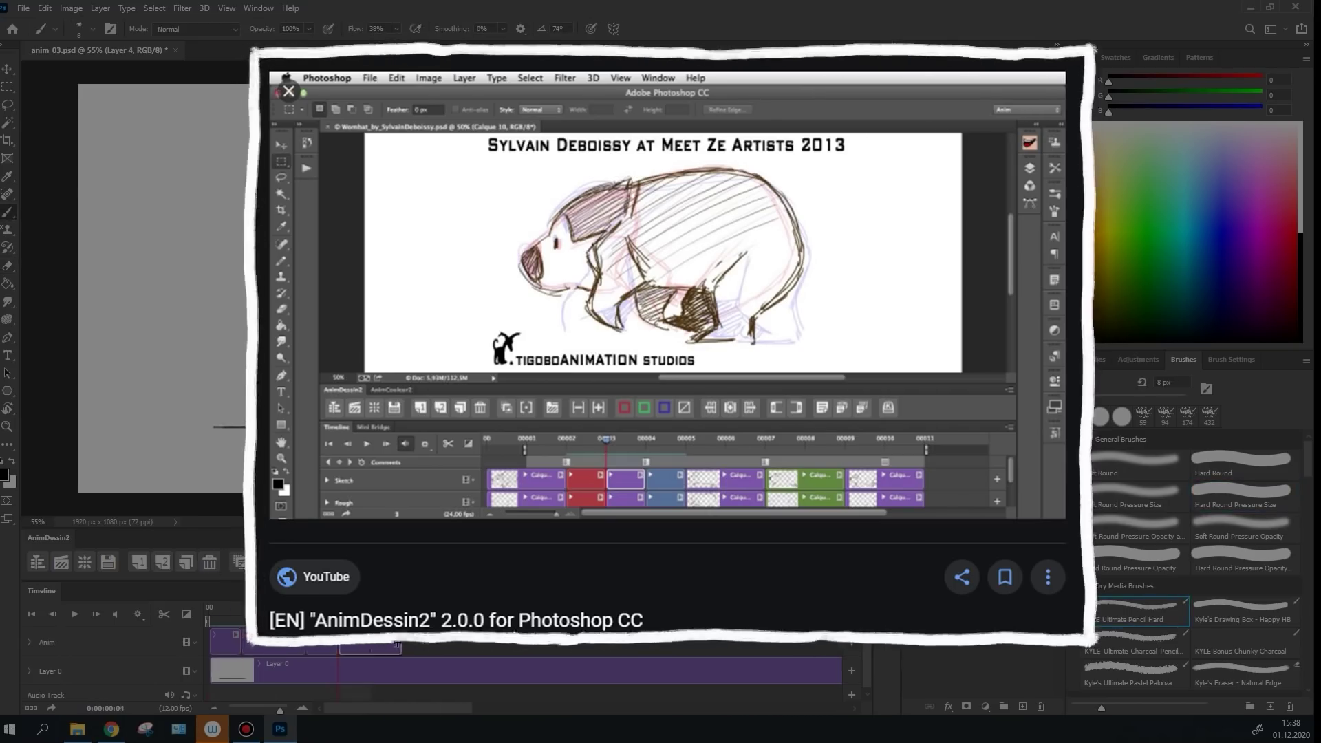
key(space)
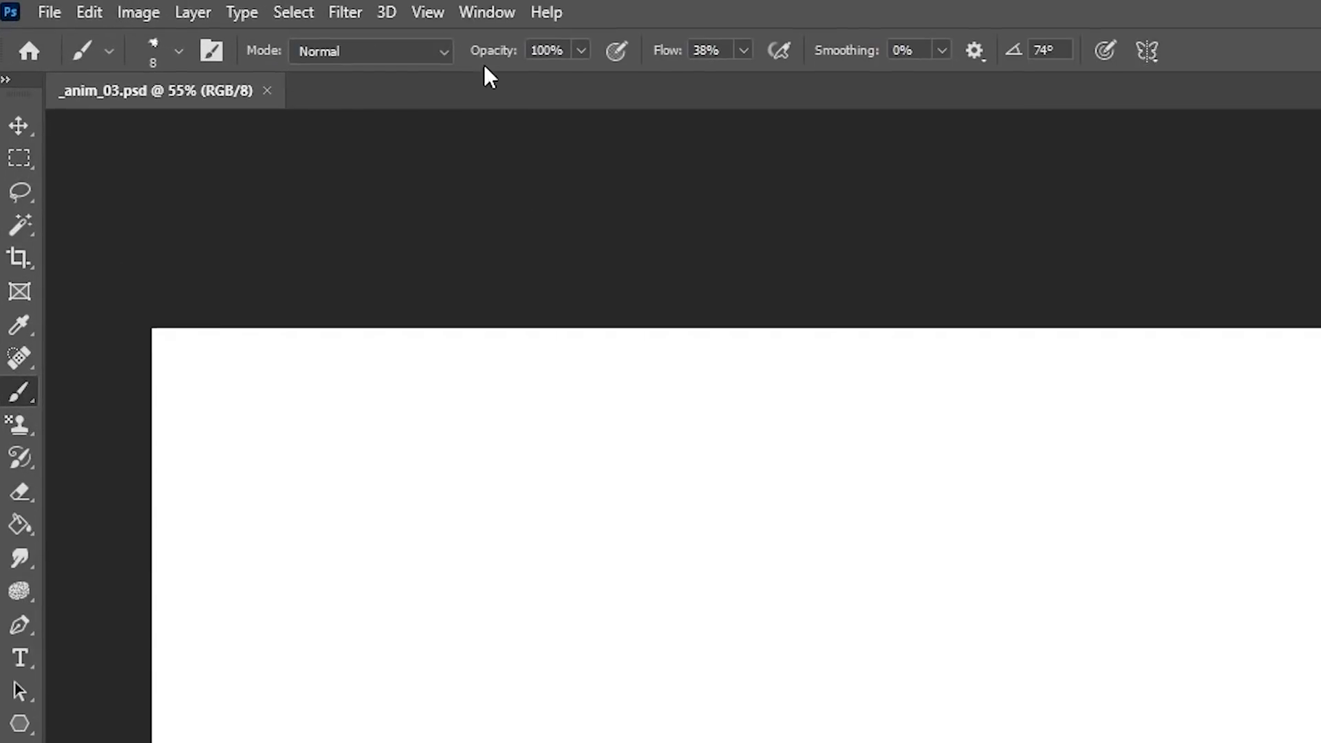
Open the AnimDessin2 extension panel and create a video timeline for the blank document
click(481, 13)
mouse_move(678, 134)
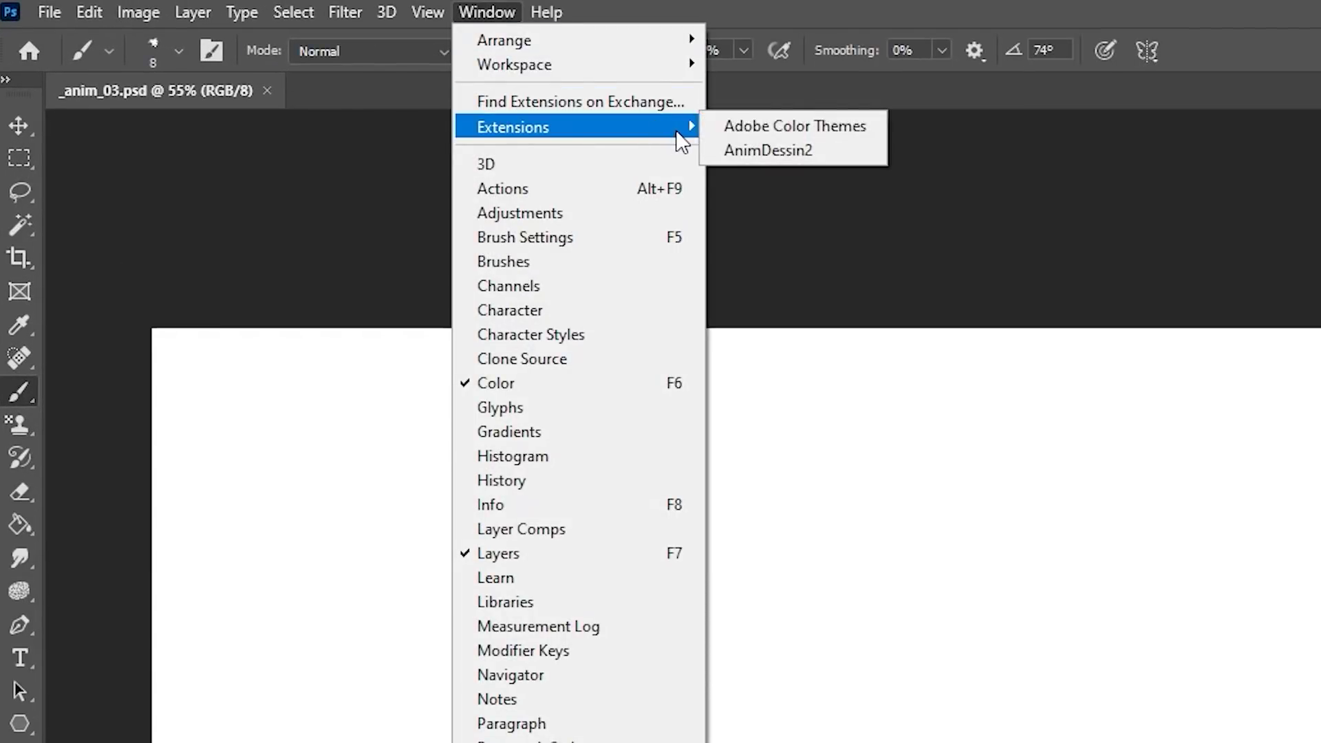
click(858, 149)
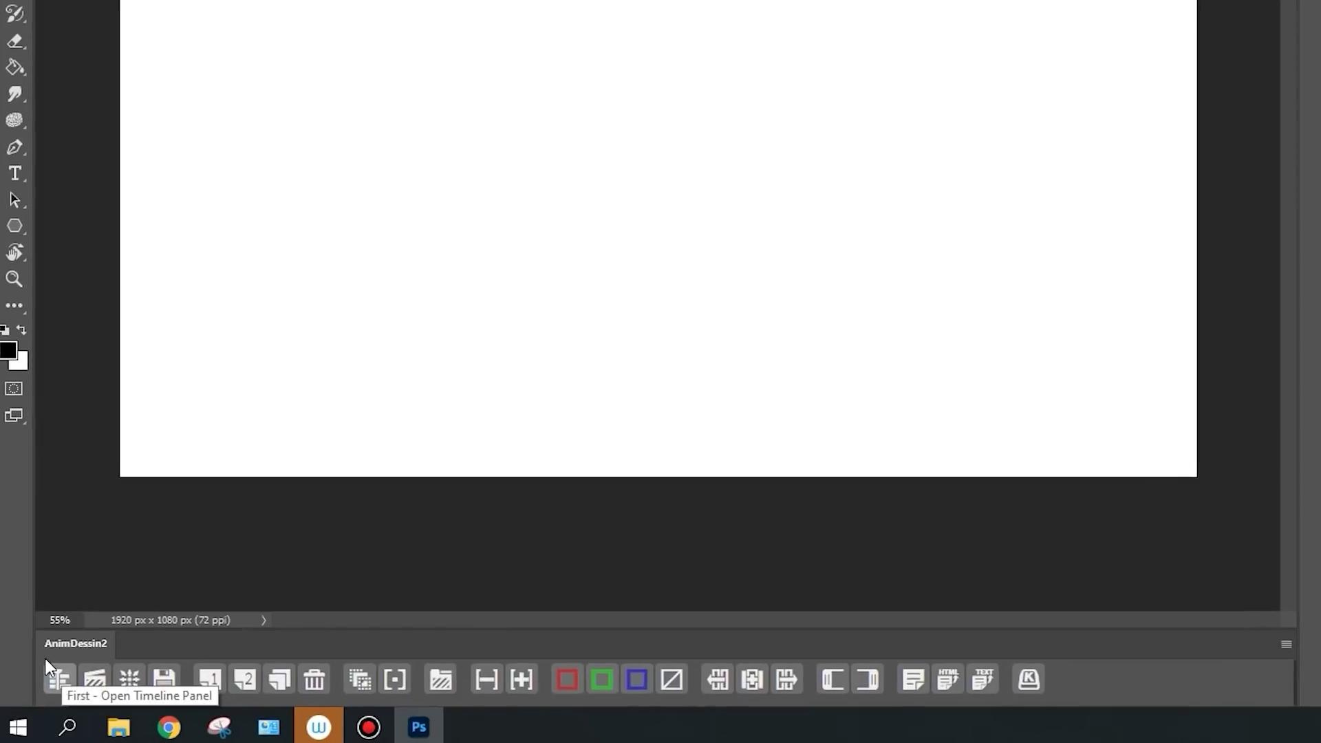
click(60, 677)
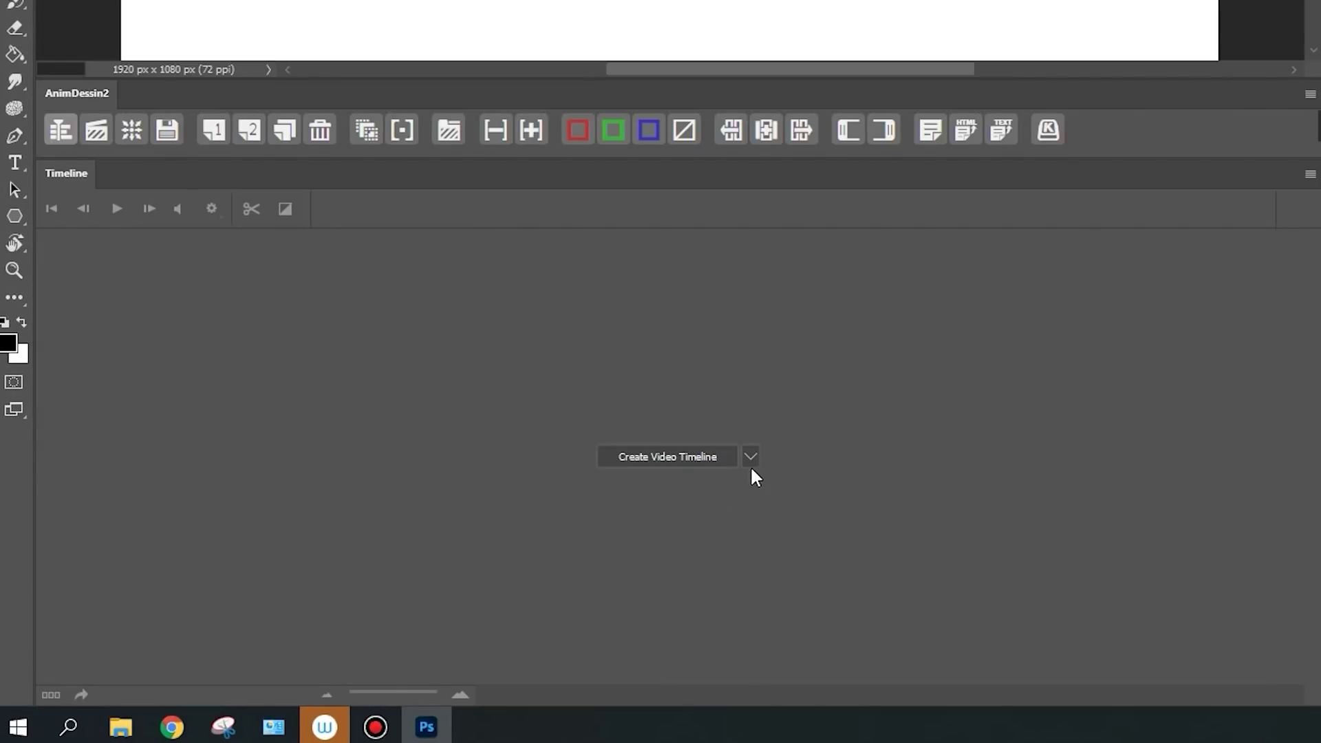
click(705, 460)
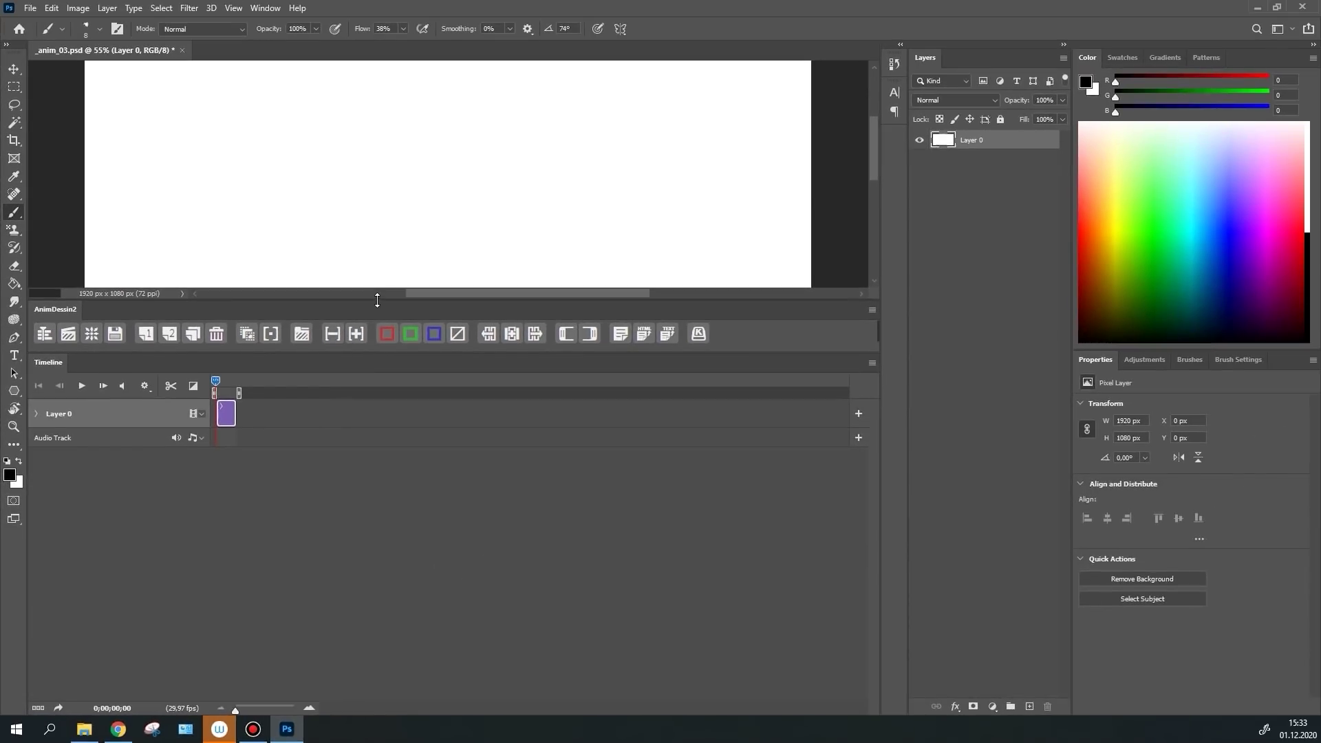
drag(377, 300, 377, 505)
mouse_move(234, 708)
mouse_down()
mouse_move(263, 703)
mouse_move(252, 707)
mouse_up()
Set the timeline frame rate to 12 fps
click(871, 566)
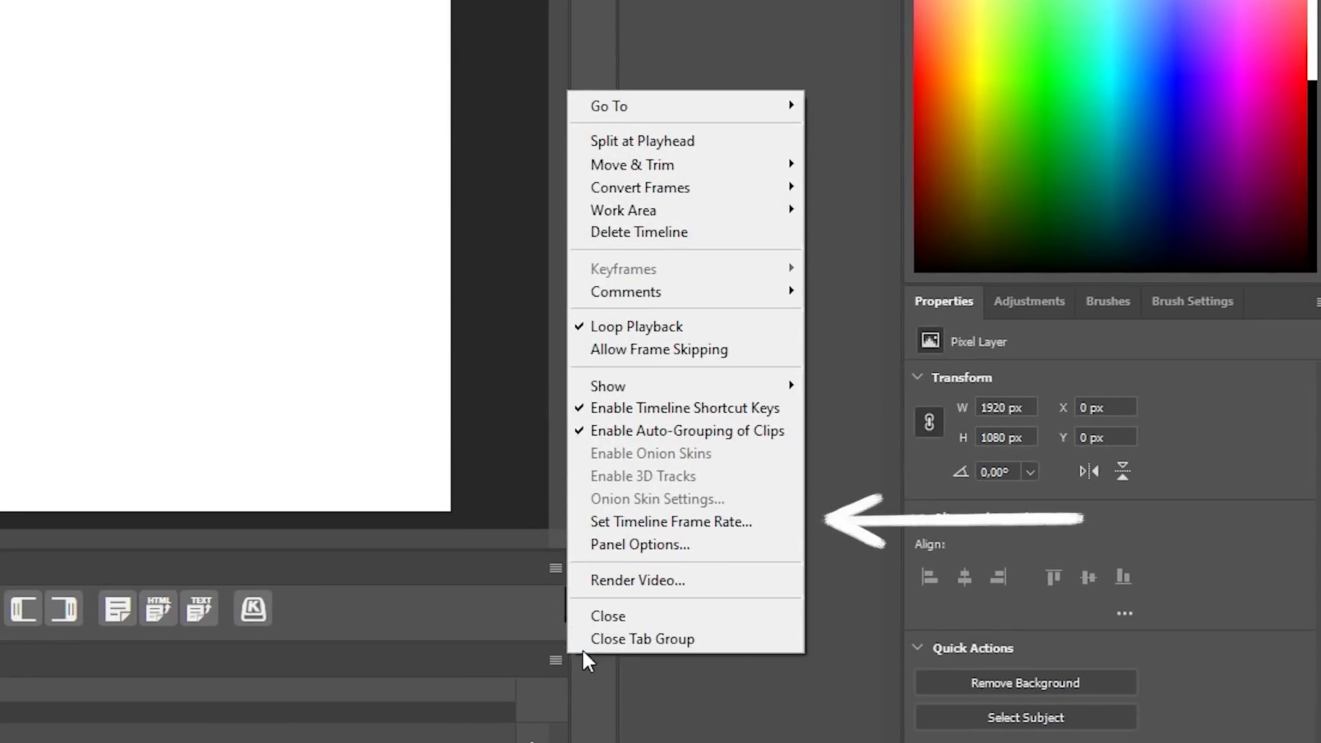
click(639, 524)
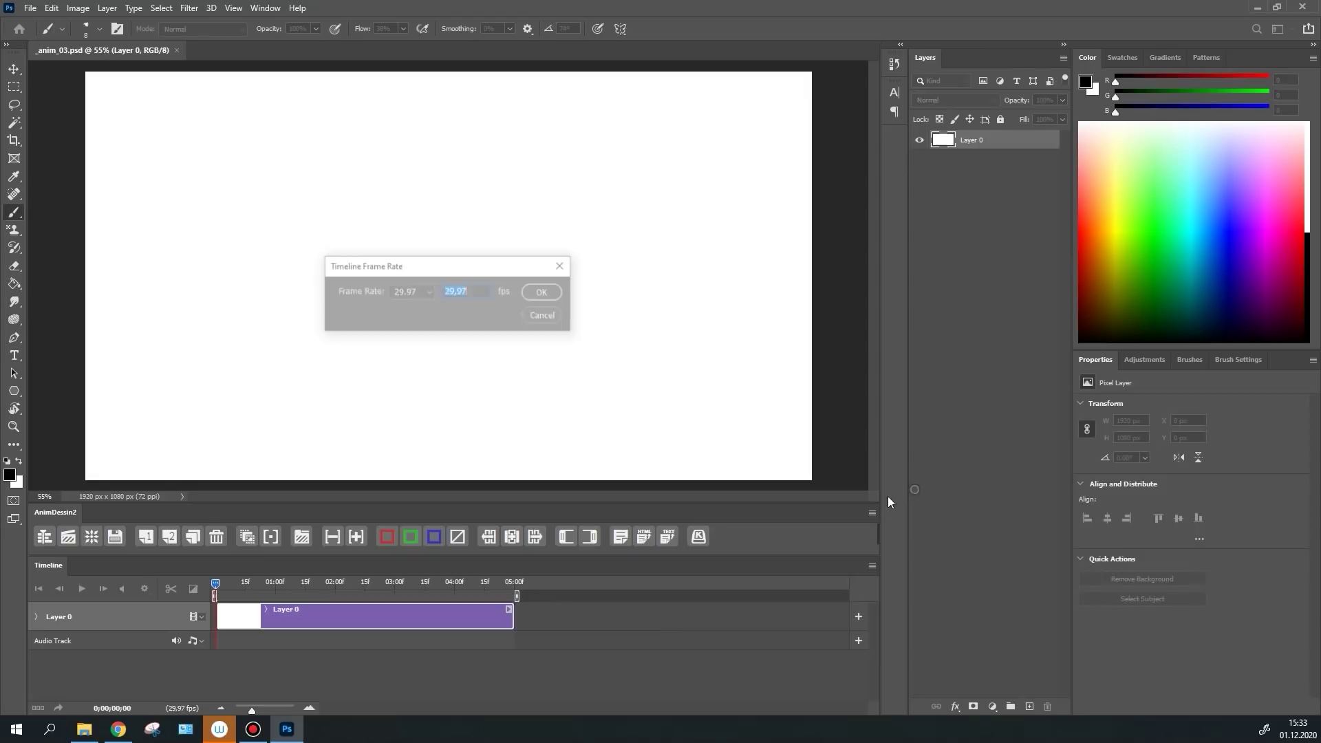
click(425, 293)
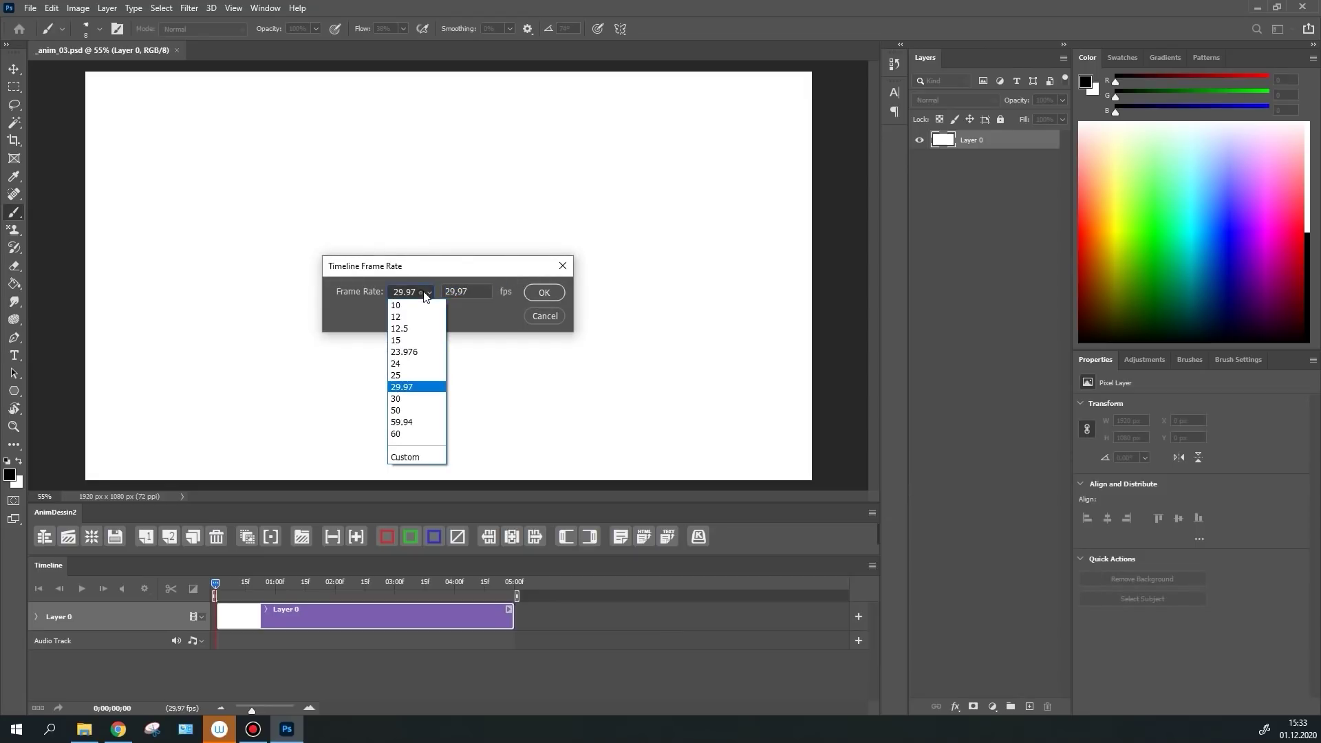
click(546, 292)
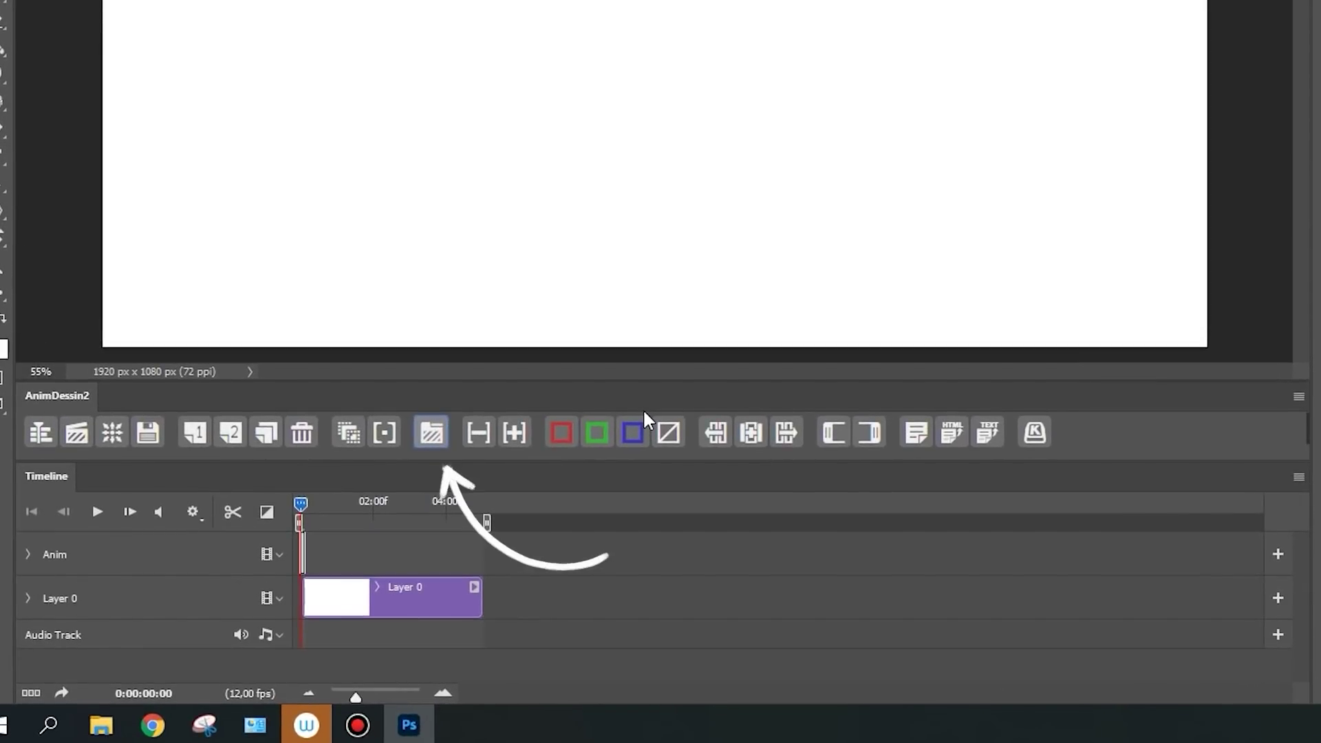
Add blank frames to the Anim track with F2 and end the work area after the last frame
click(402, 695)
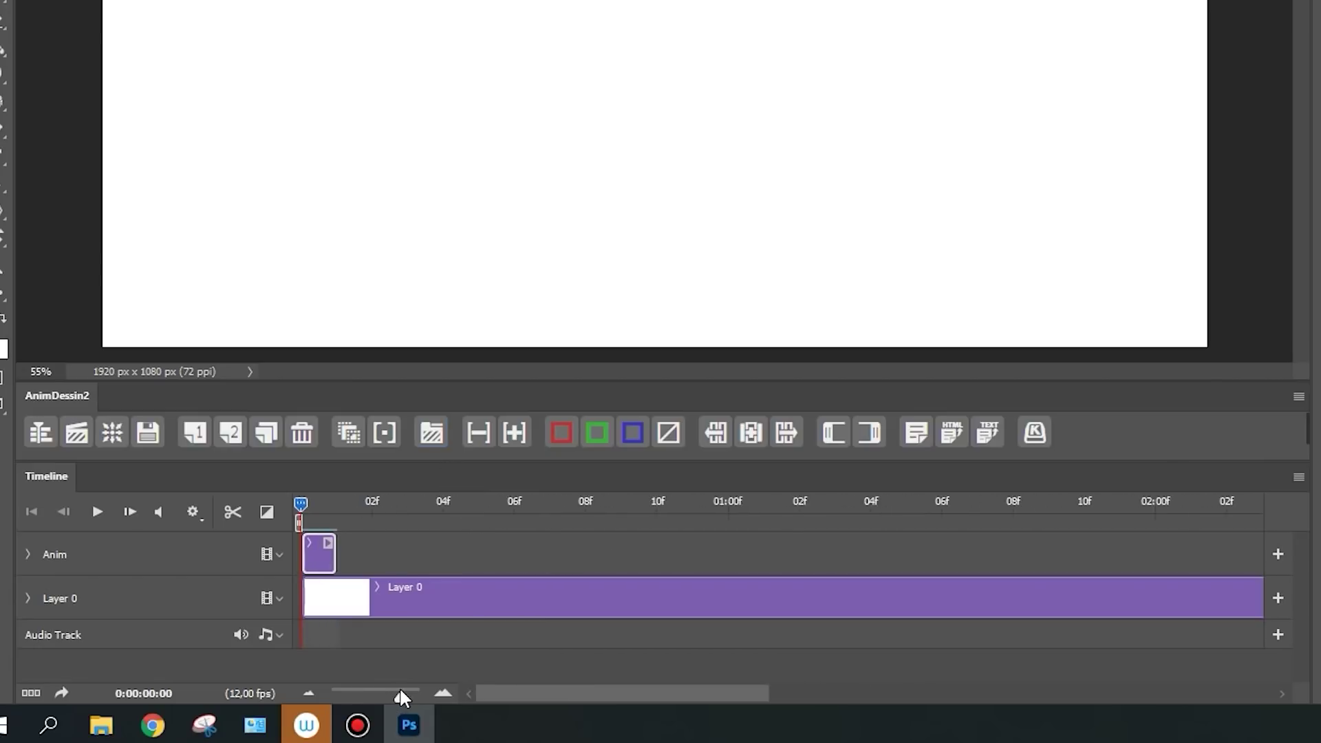
drag(399, 690, 407, 688)
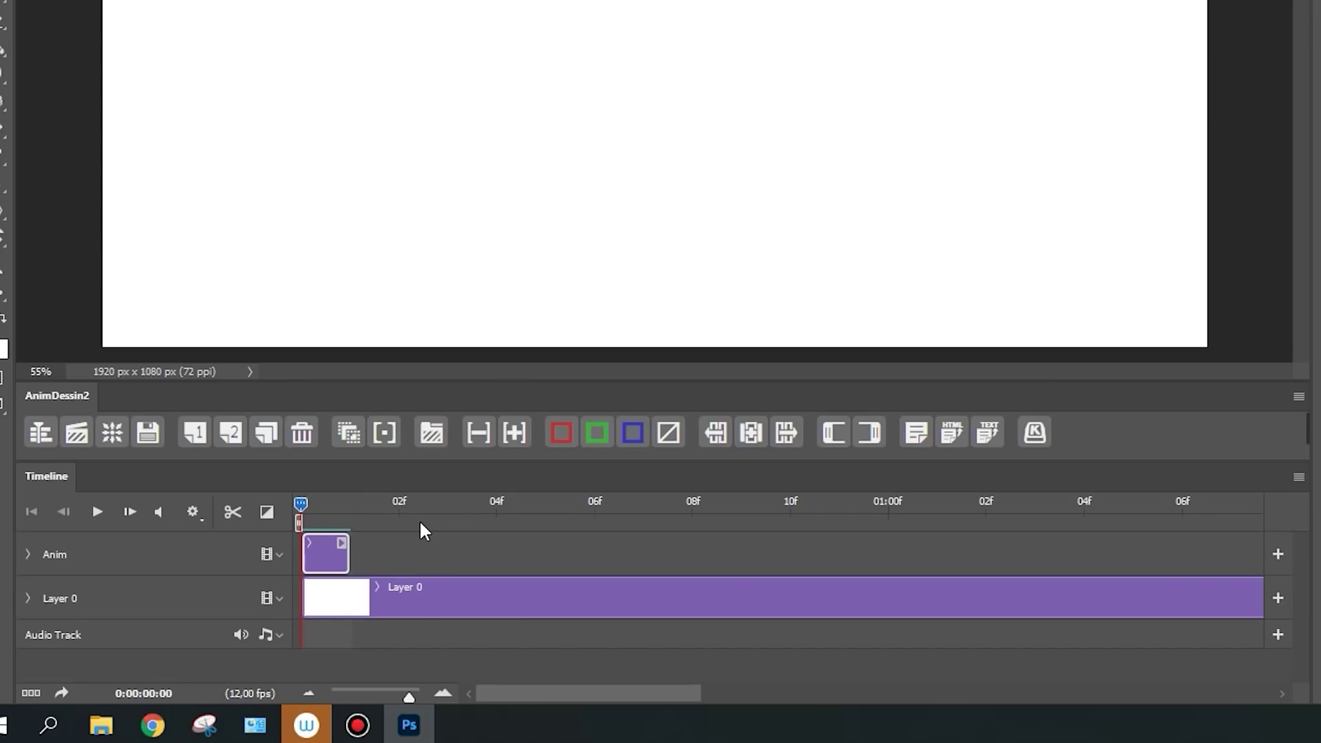
key(F2)
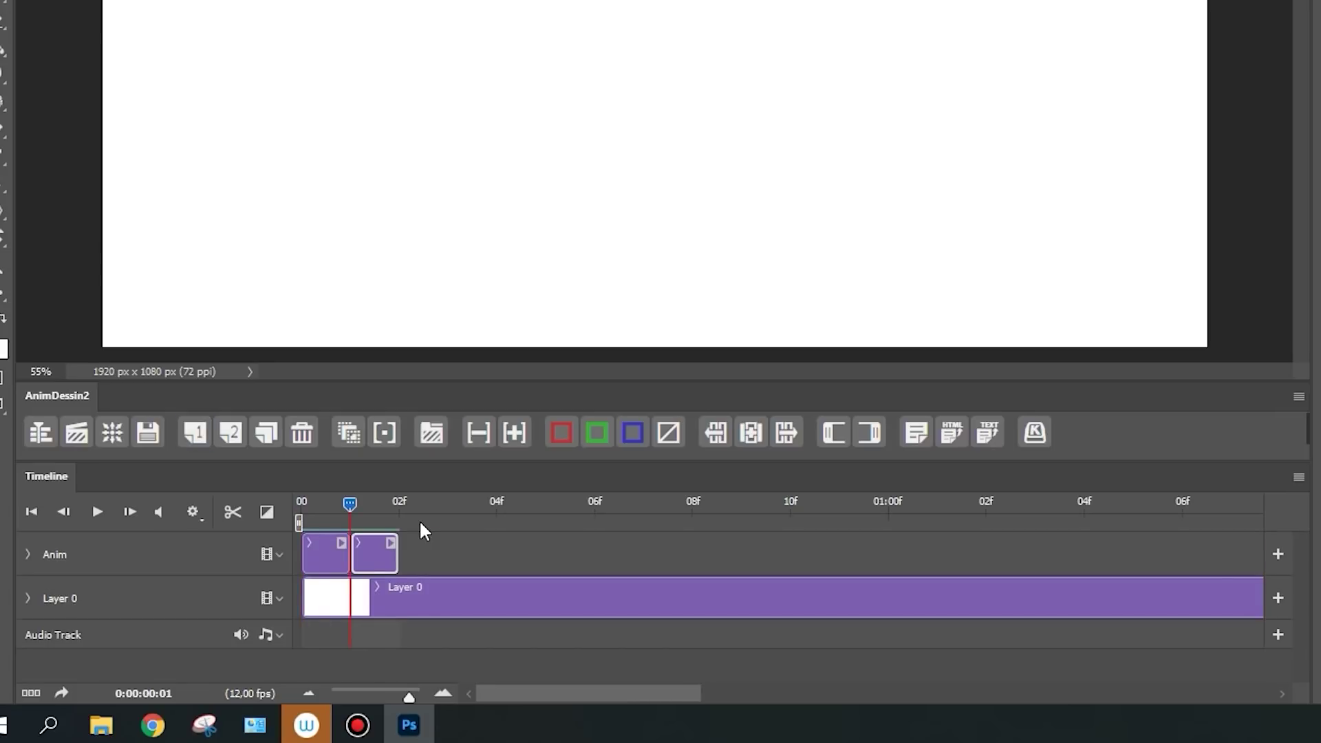
key(F2)
key(F2)
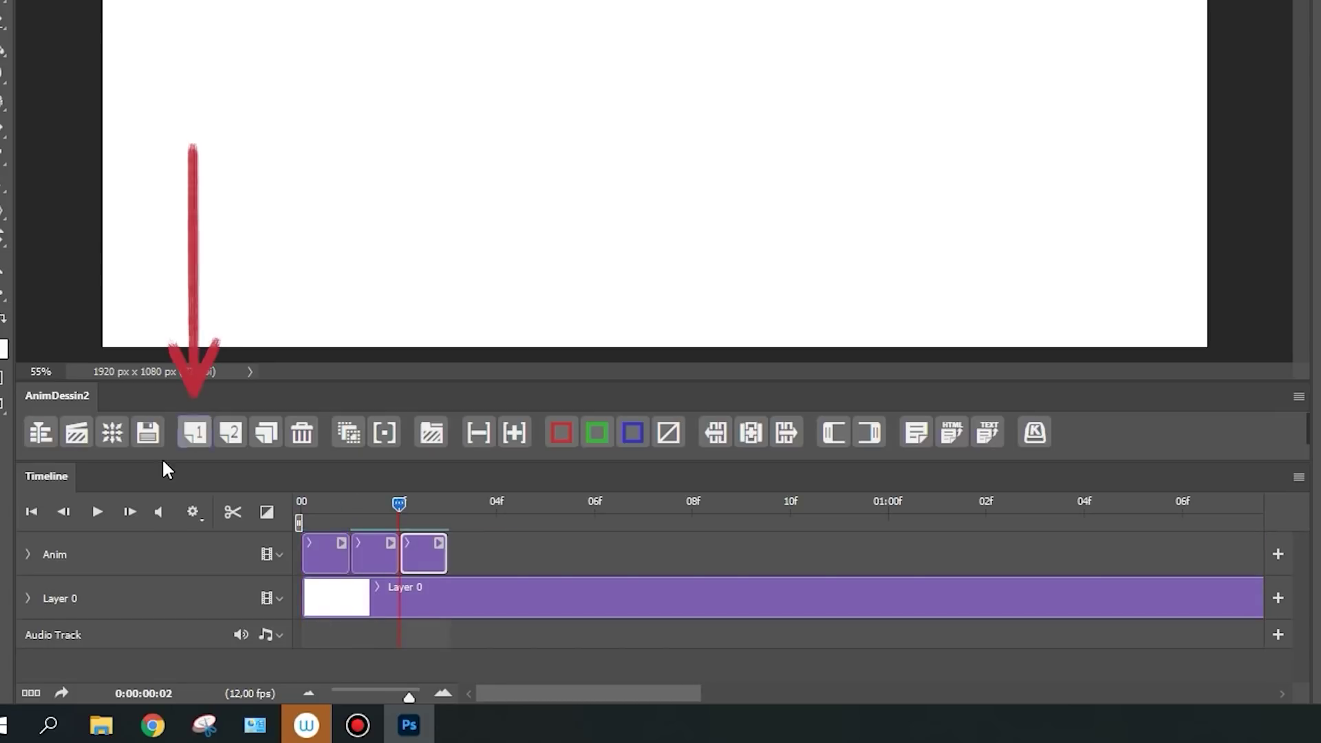
key(F2)
key(F2)
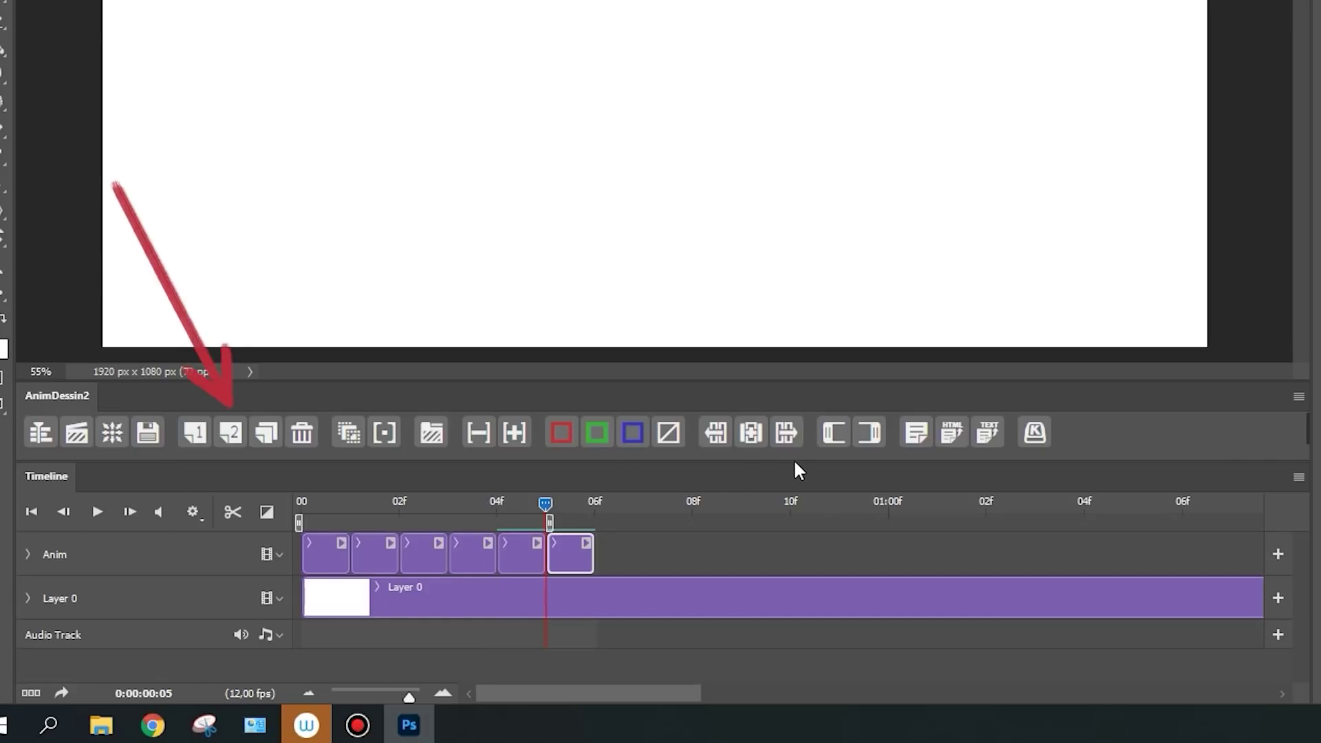
drag(572, 521, 599, 522)
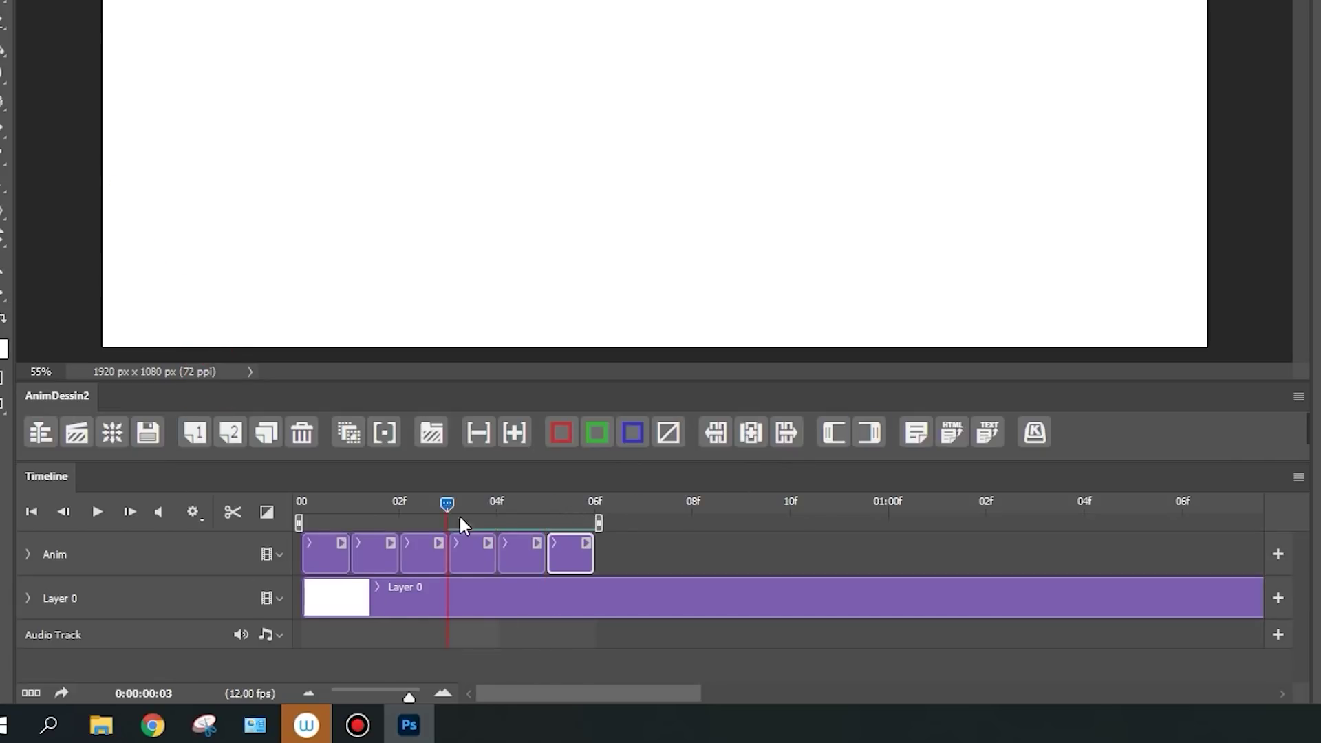
click(325, 543)
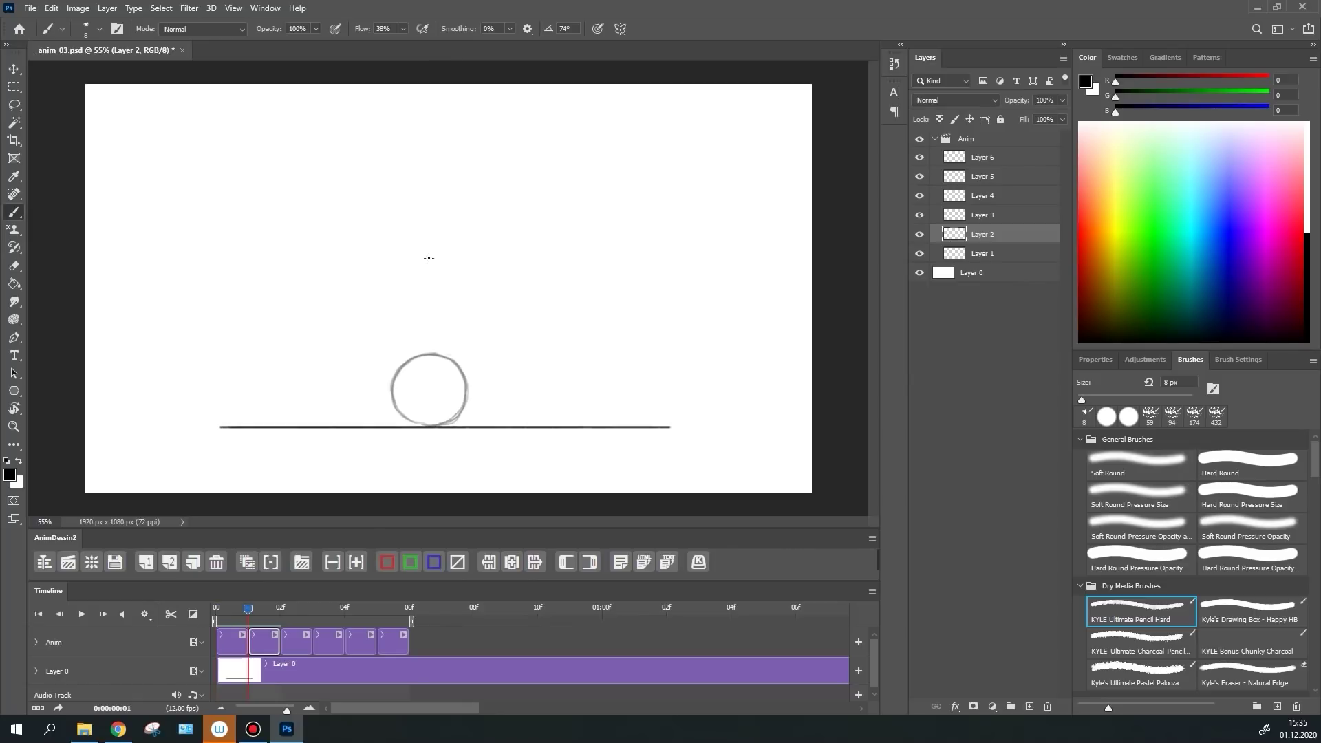
Draw the tall stretched oval, round ball and ball outline on frames 02 to 04
key(Right)
key(e)
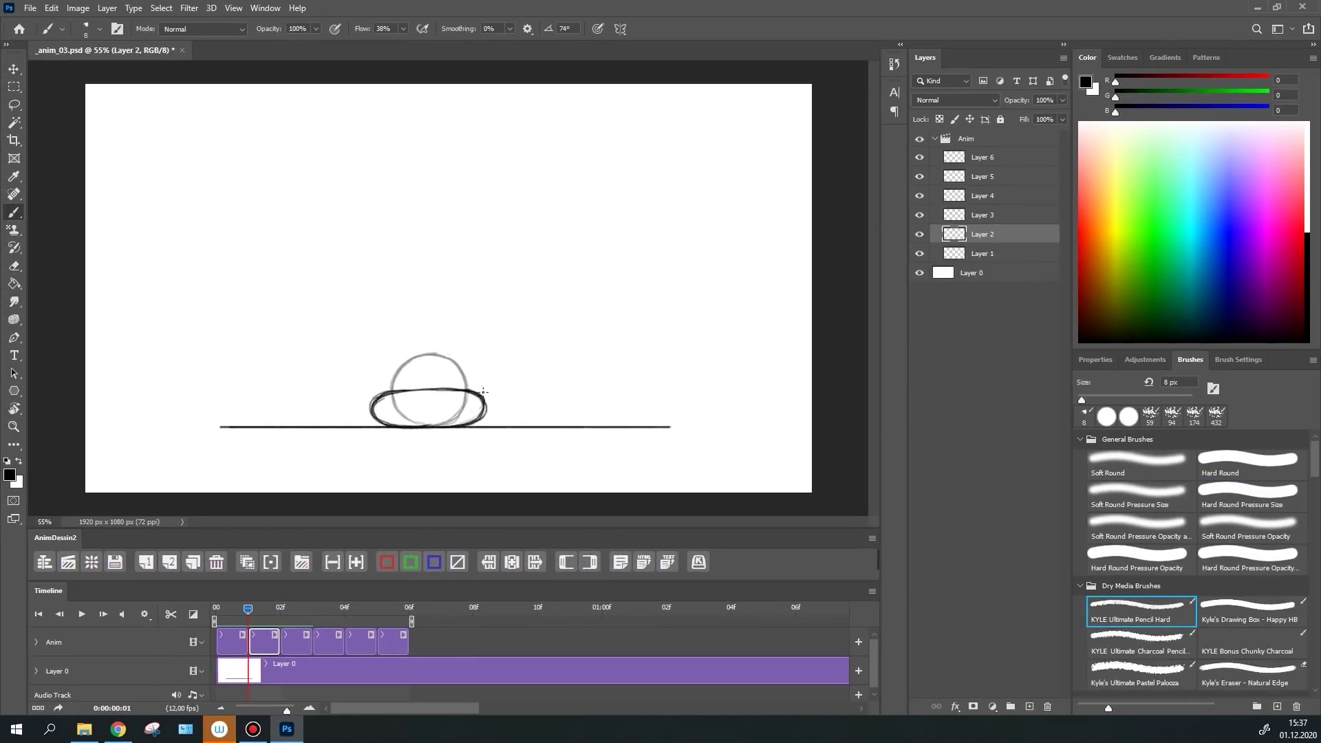
key(Right)
drag(456, 258, 456, 264)
key(Right)
drag(426, 163, 424, 165)
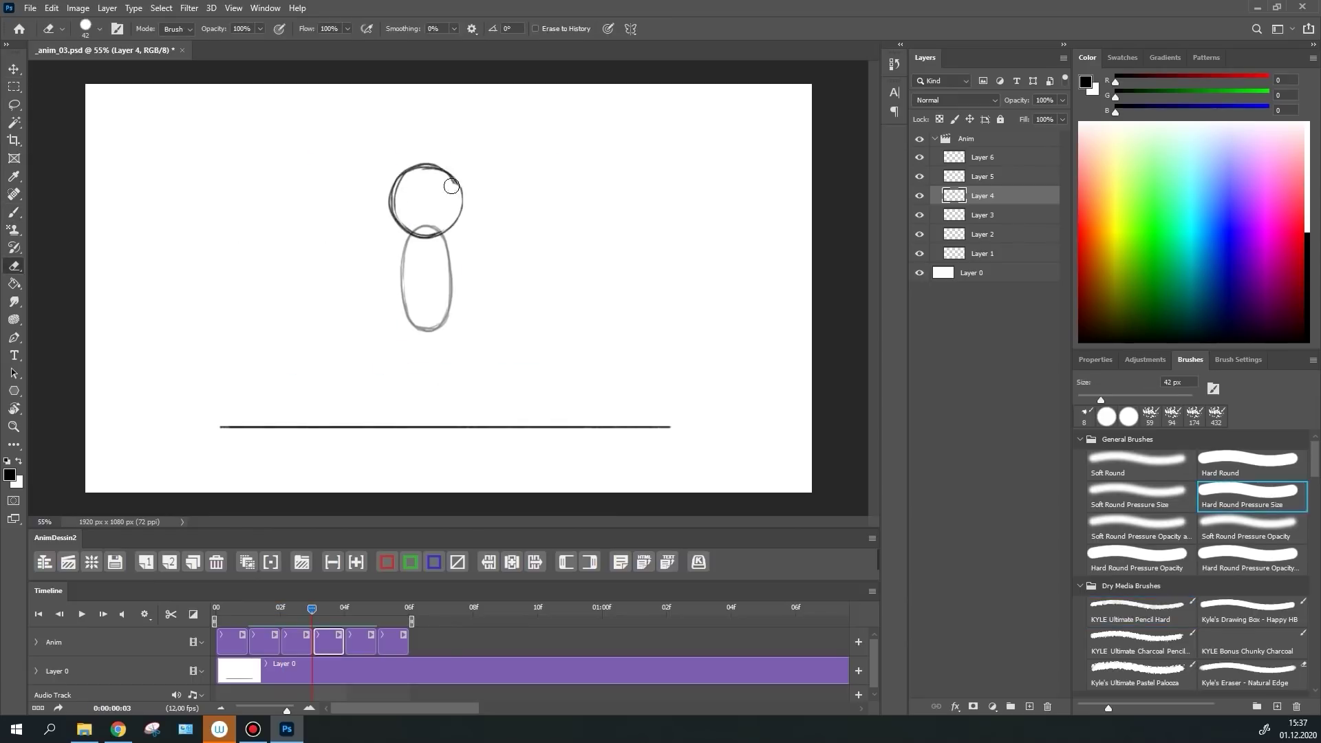
key(Right)
mouse_move(442, 256)
mouse_down()
mouse_move(406, 317)
mouse_move(443, 276)
mouse_move(444, 334)
mouse_up()
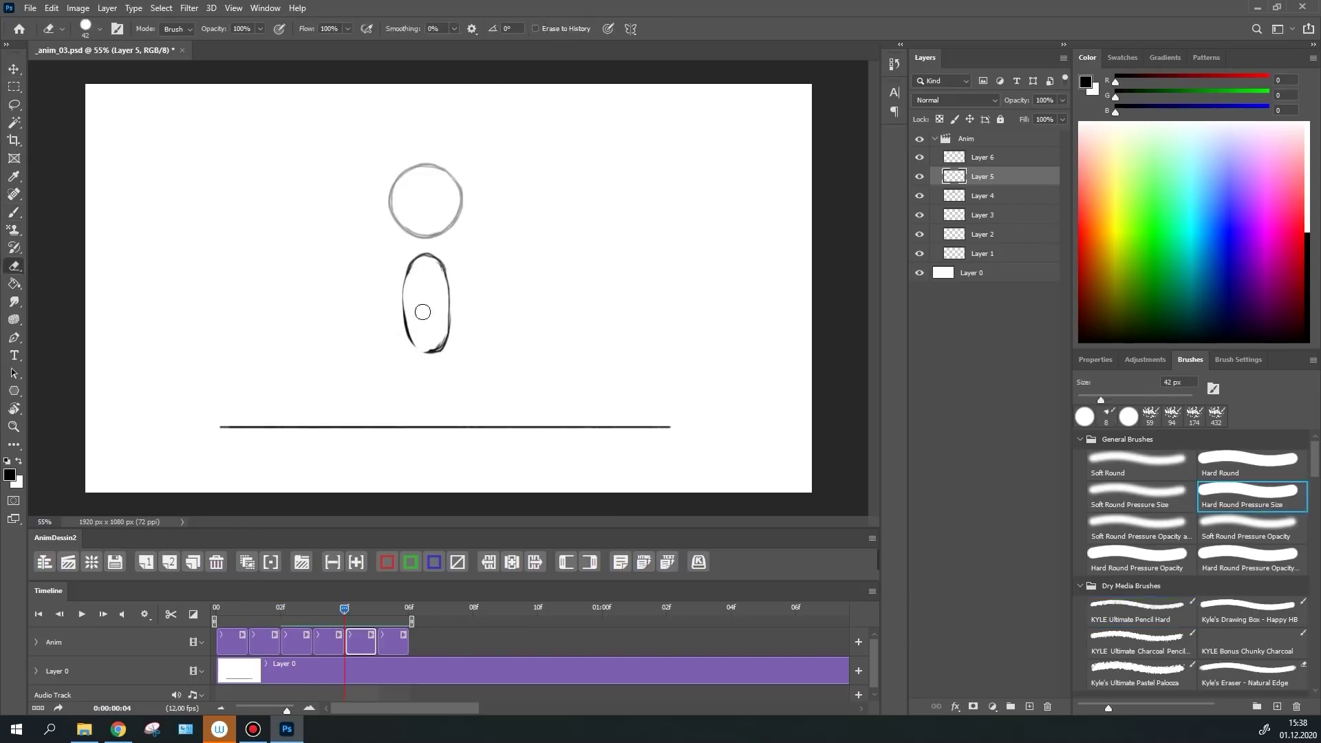
Delete the surplus Layer 6 frame and play the bounce animation
click(247, 562)
click(248, 609)
key(space)
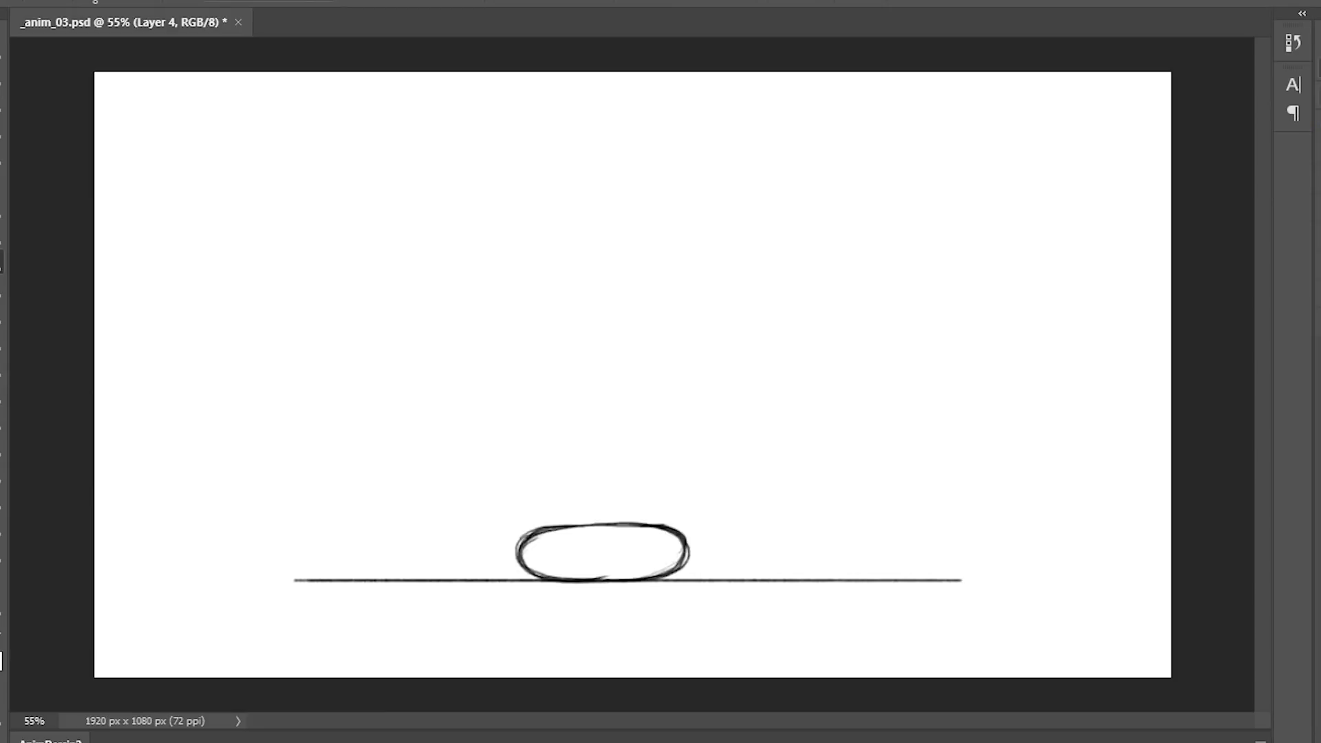
Stop playback, add a new frame with the ball's arc, and replay the bounce
key(space)
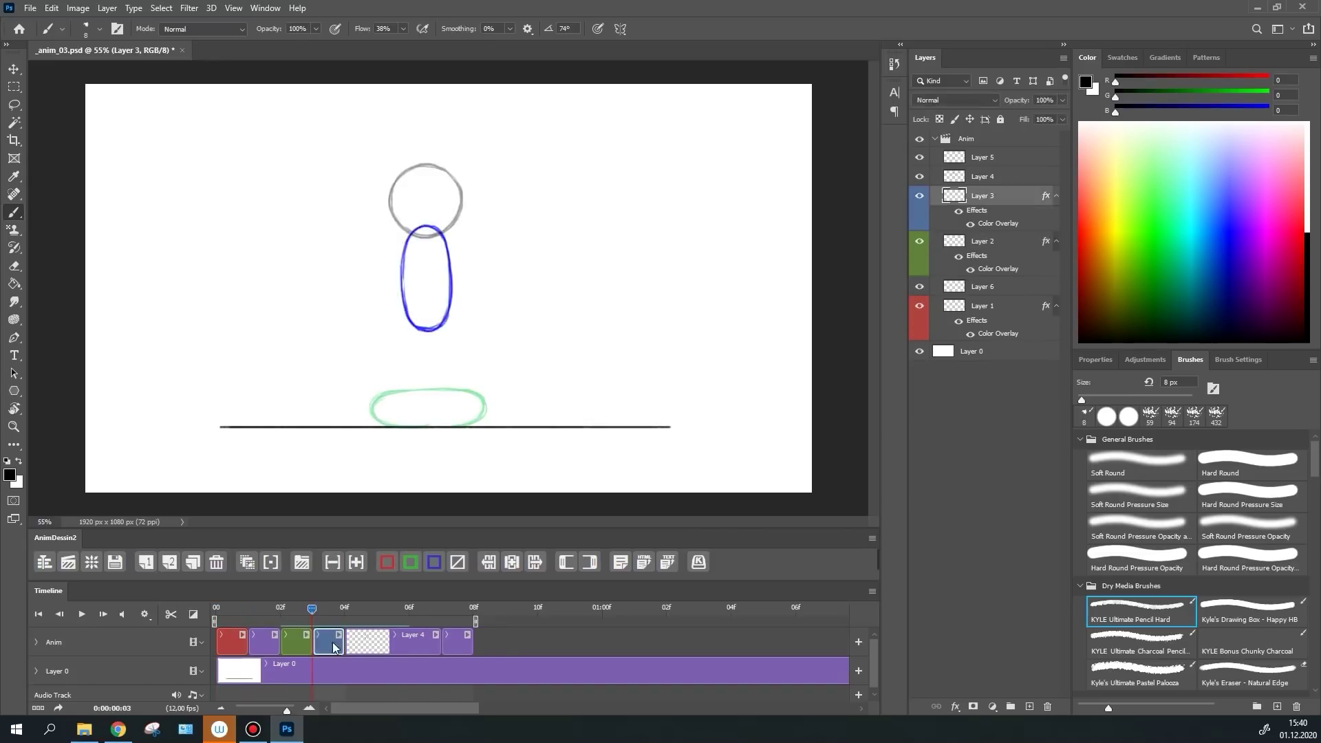
key(ctrl+shift+n)
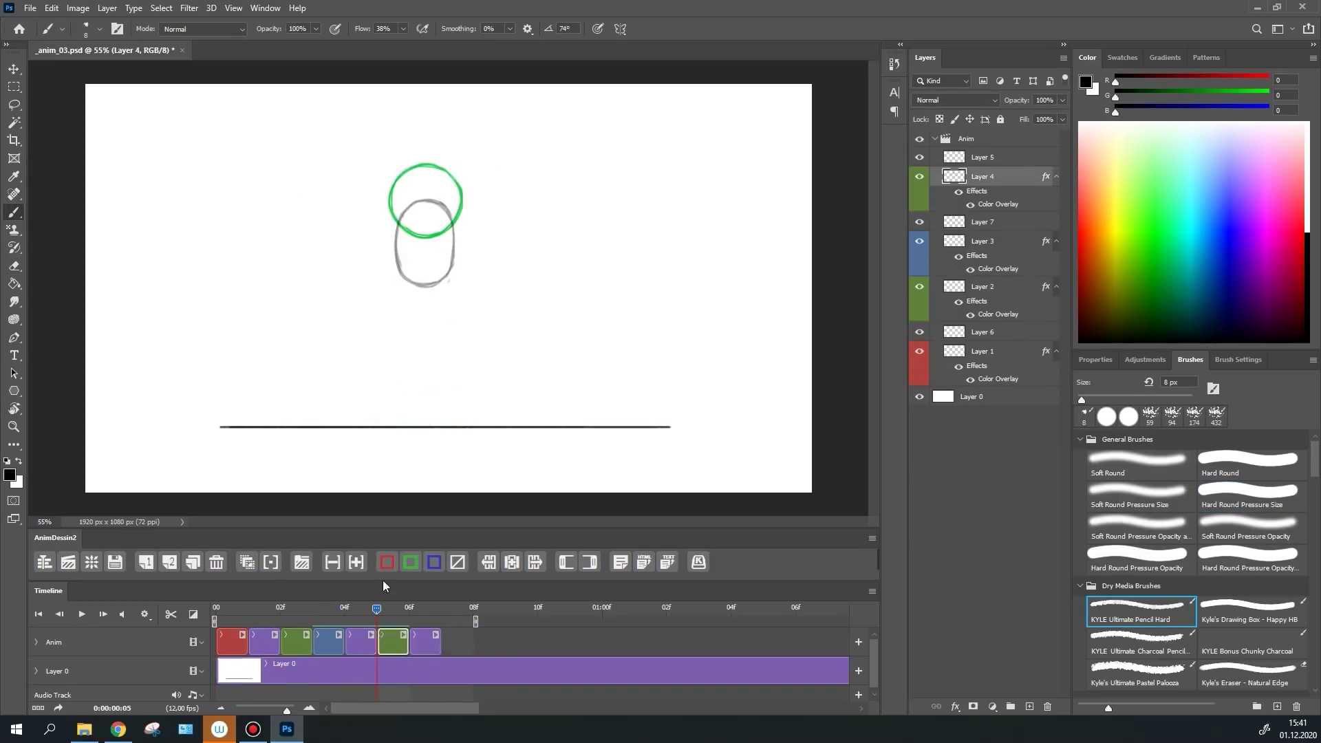
drag(443, 182, 391, 212)
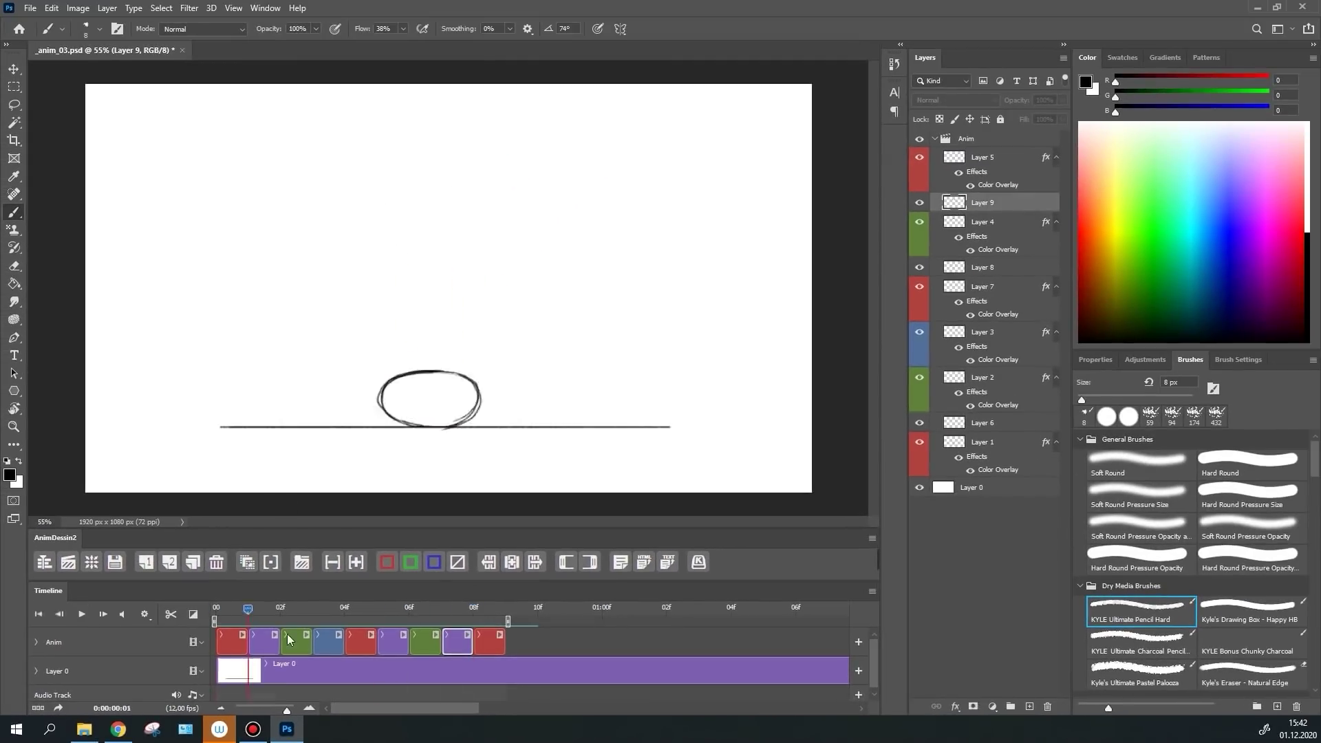
key(Return)
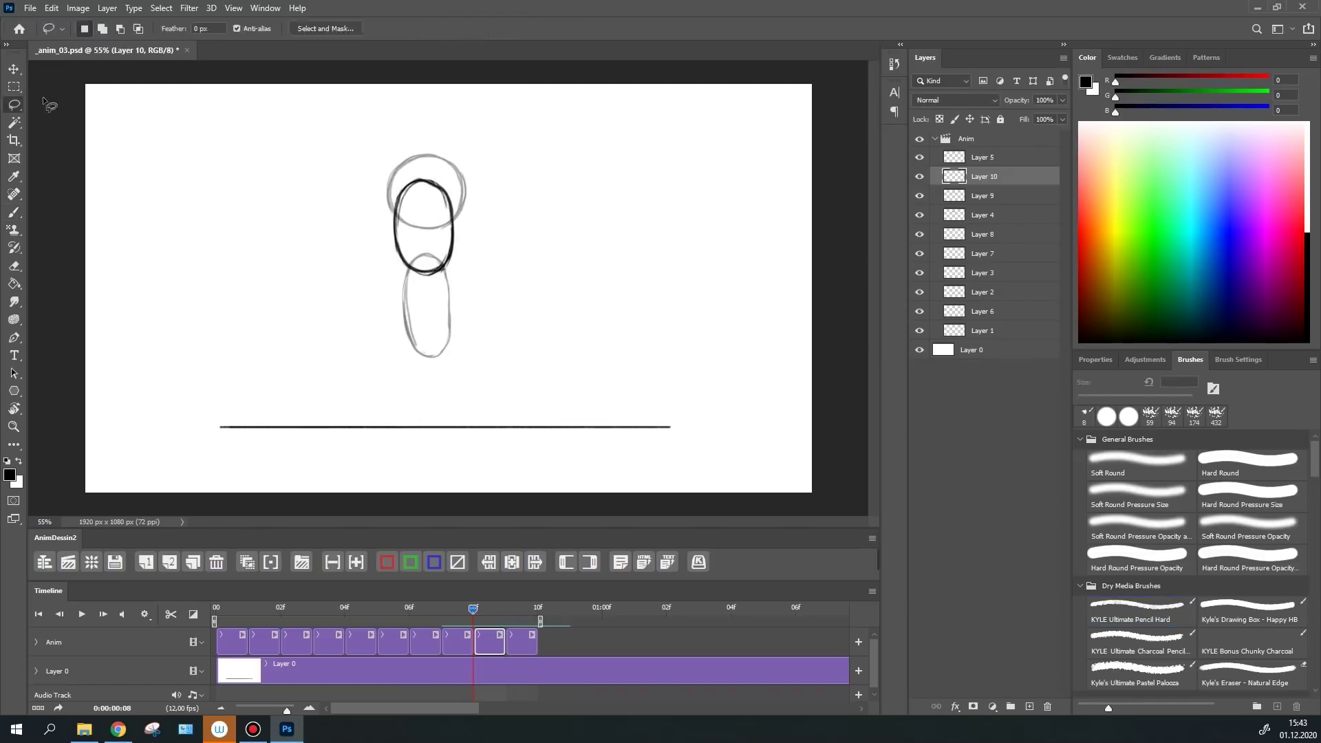
key(space)
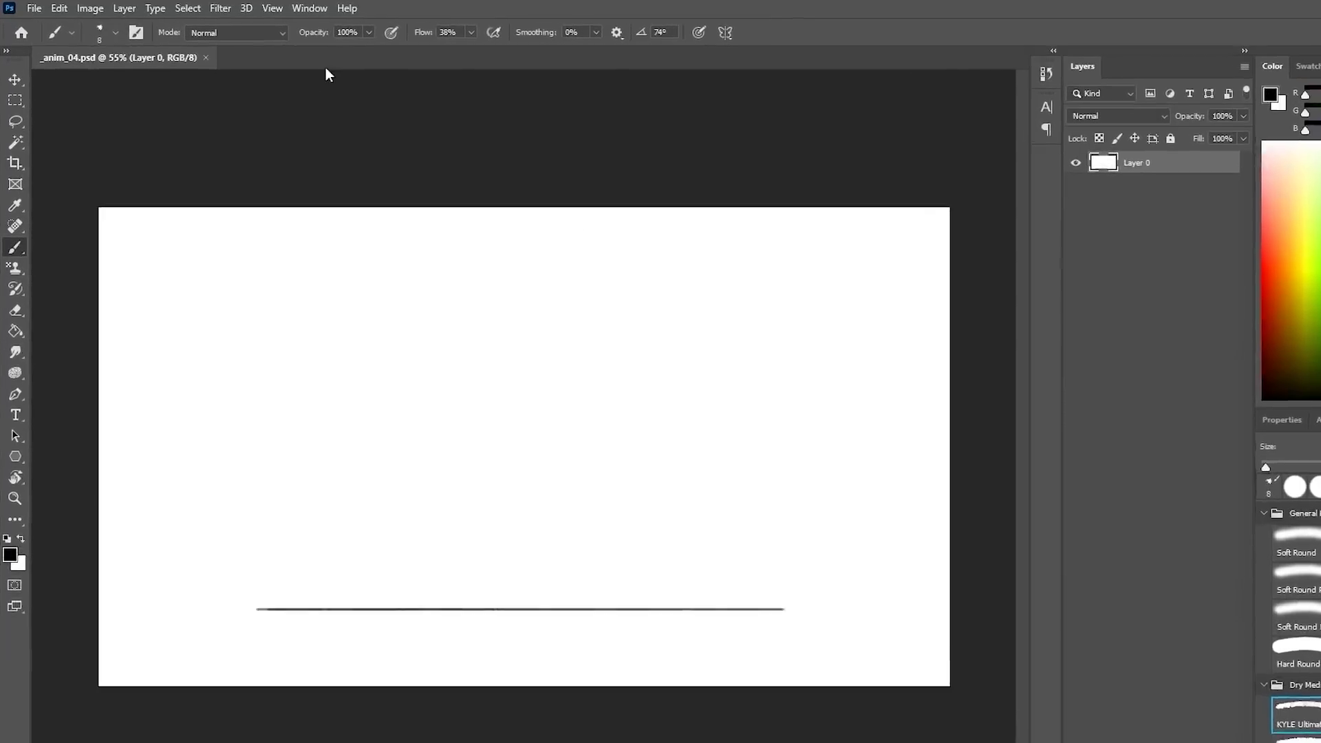
Show the Timeline panel and create a video timeline for _anim_04.psd
click(265, 7)
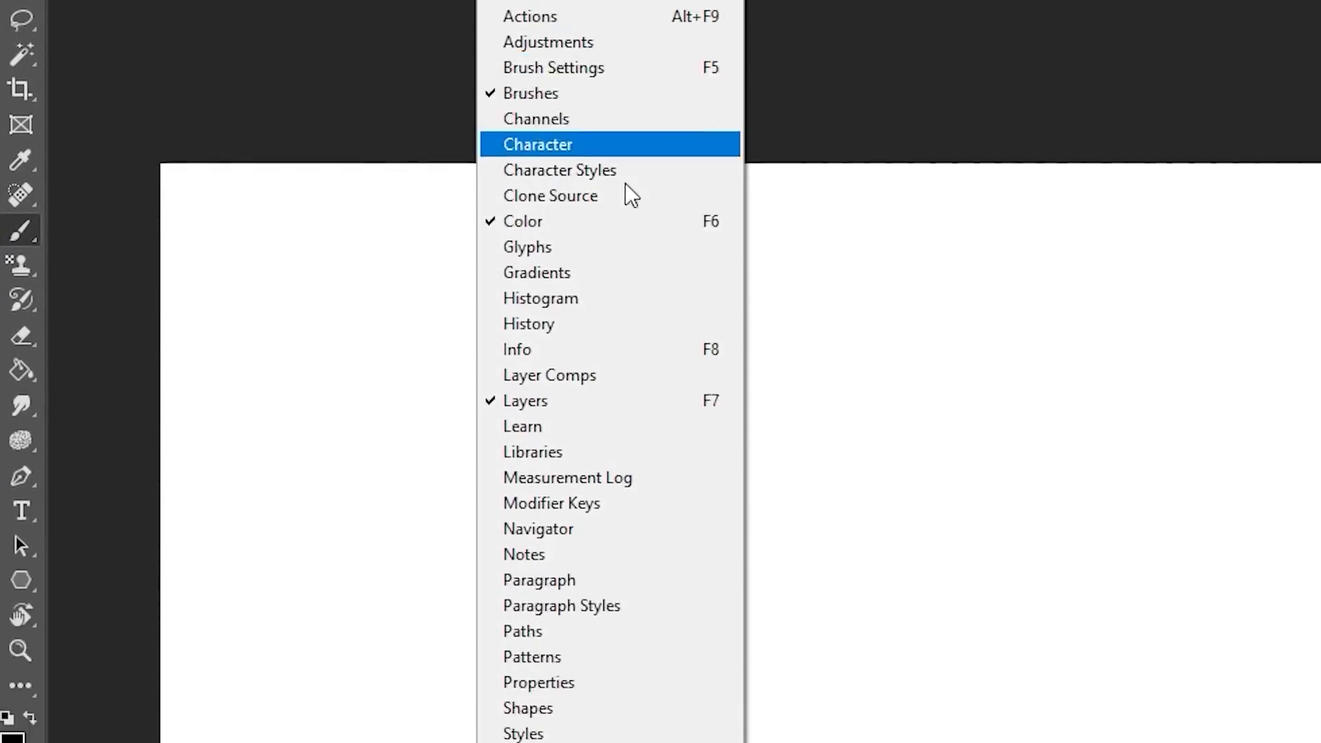
click(568, 344)
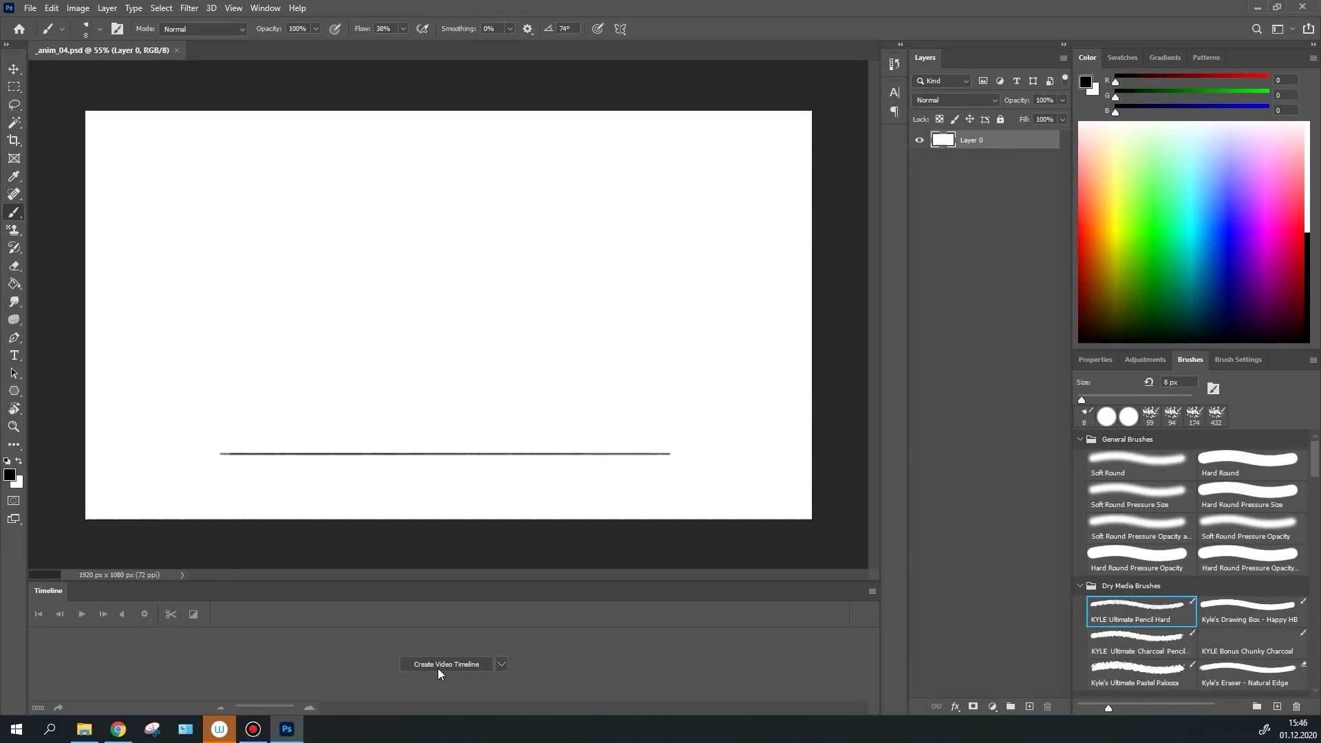
click(440, 665)
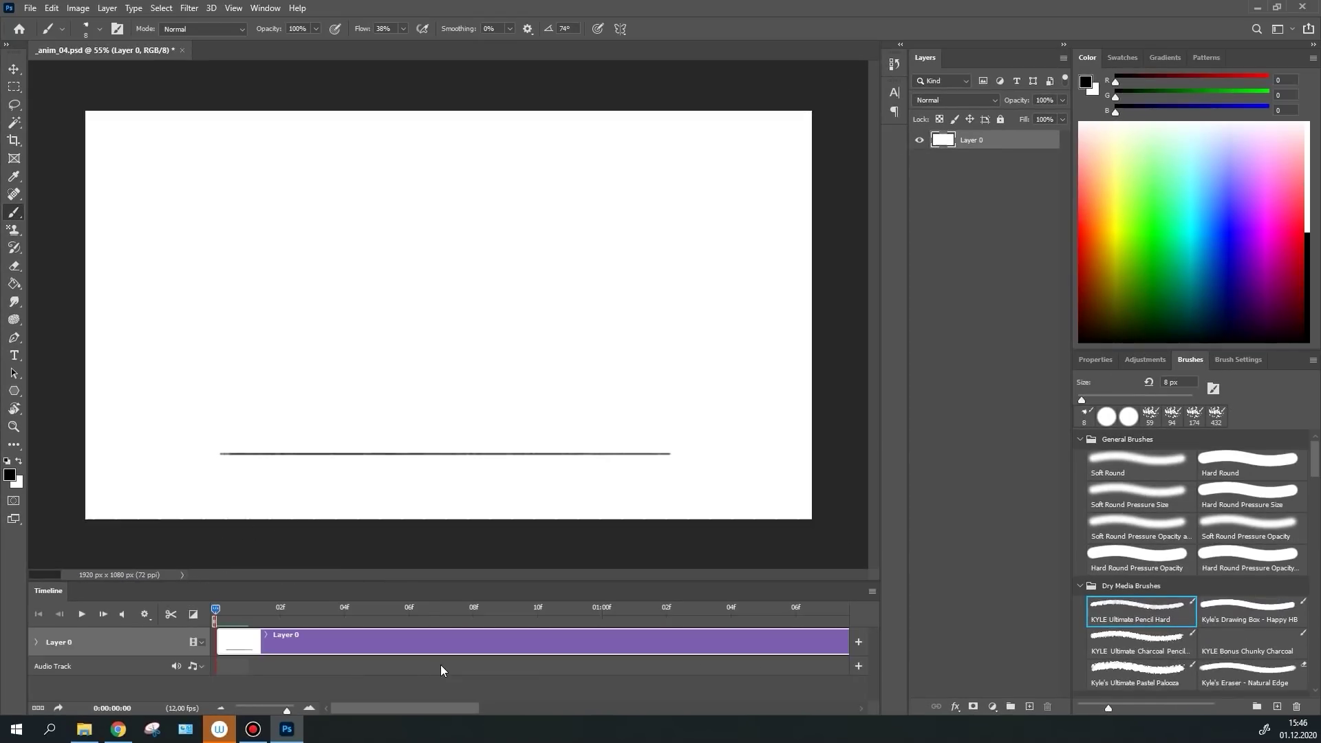
drag(278, 710, 264, 710)
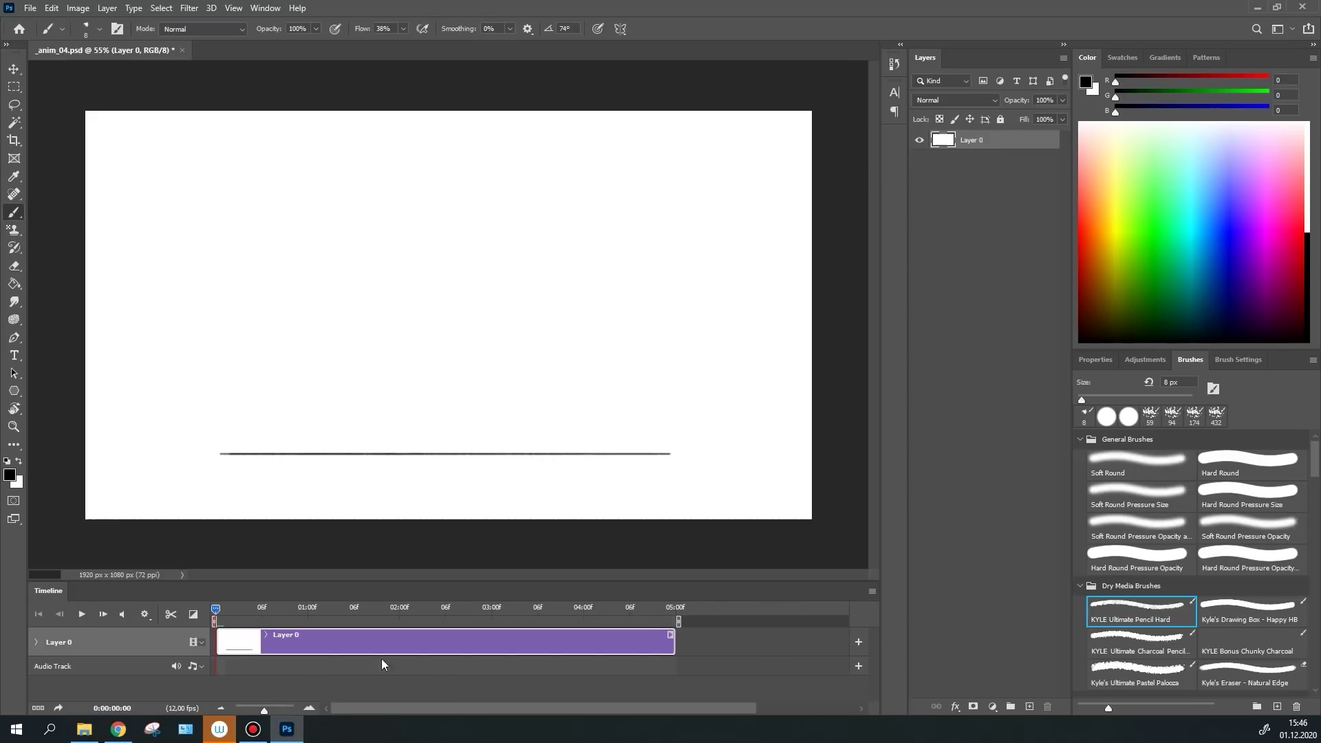
Confirm the timeline frame rate at 12 fps
click(872, 591)
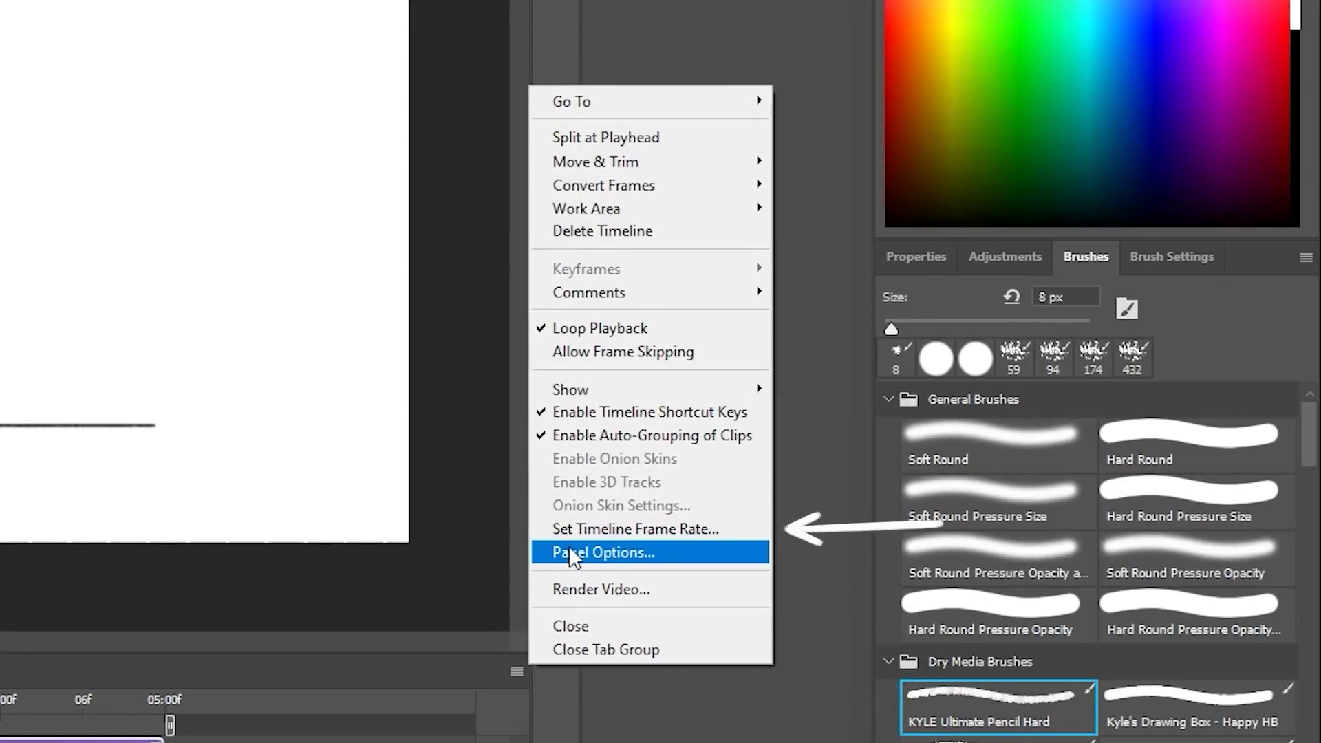
click(574, 530)
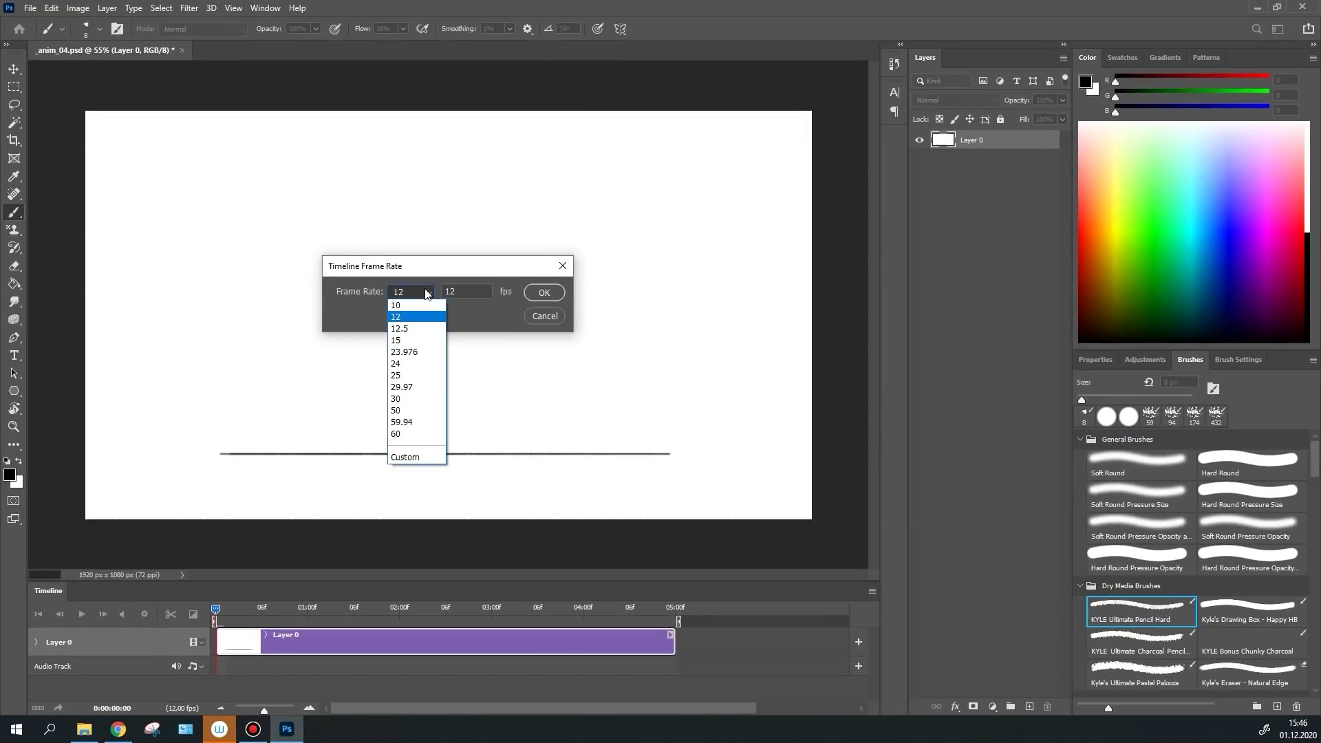
click(417, 301)
click(542, 292)
scroll(446, 444, up, 1)
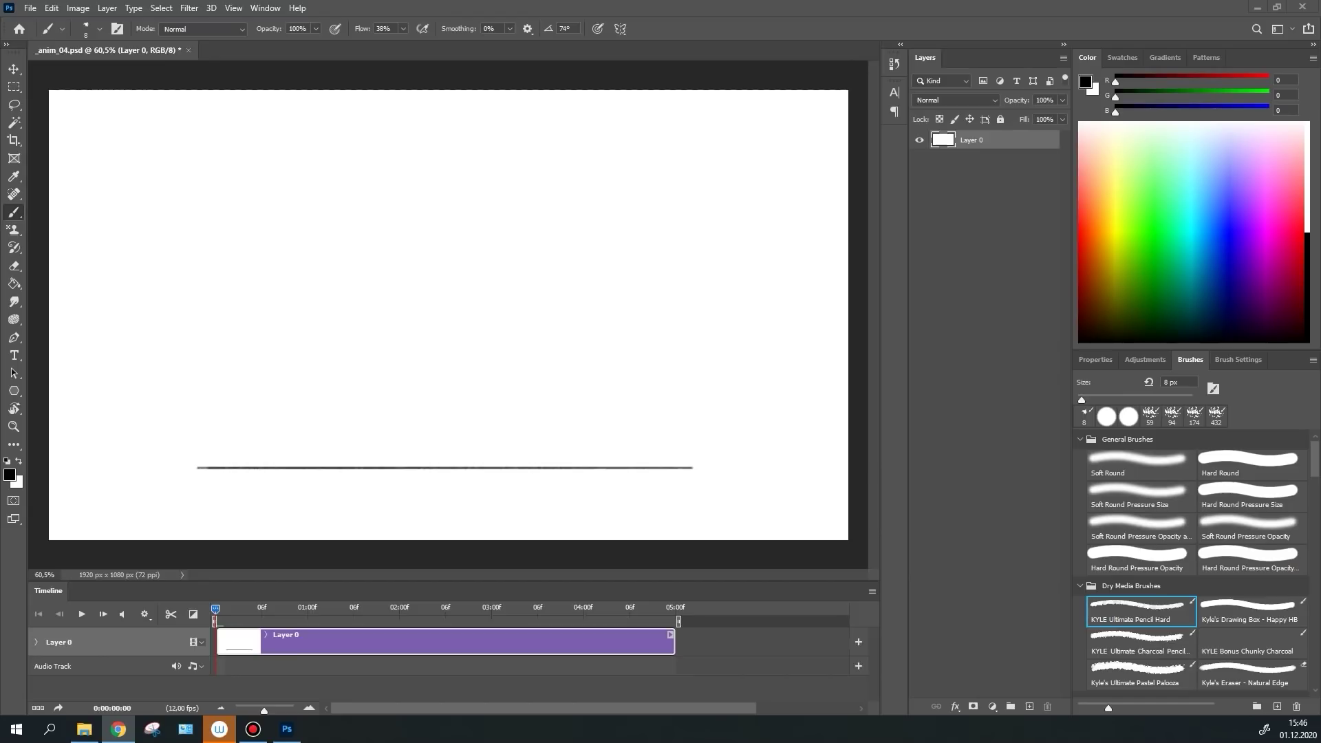
Add a new video group with Layer 1 trimmed to a single frame, then add Layer 2
click(201, 642)
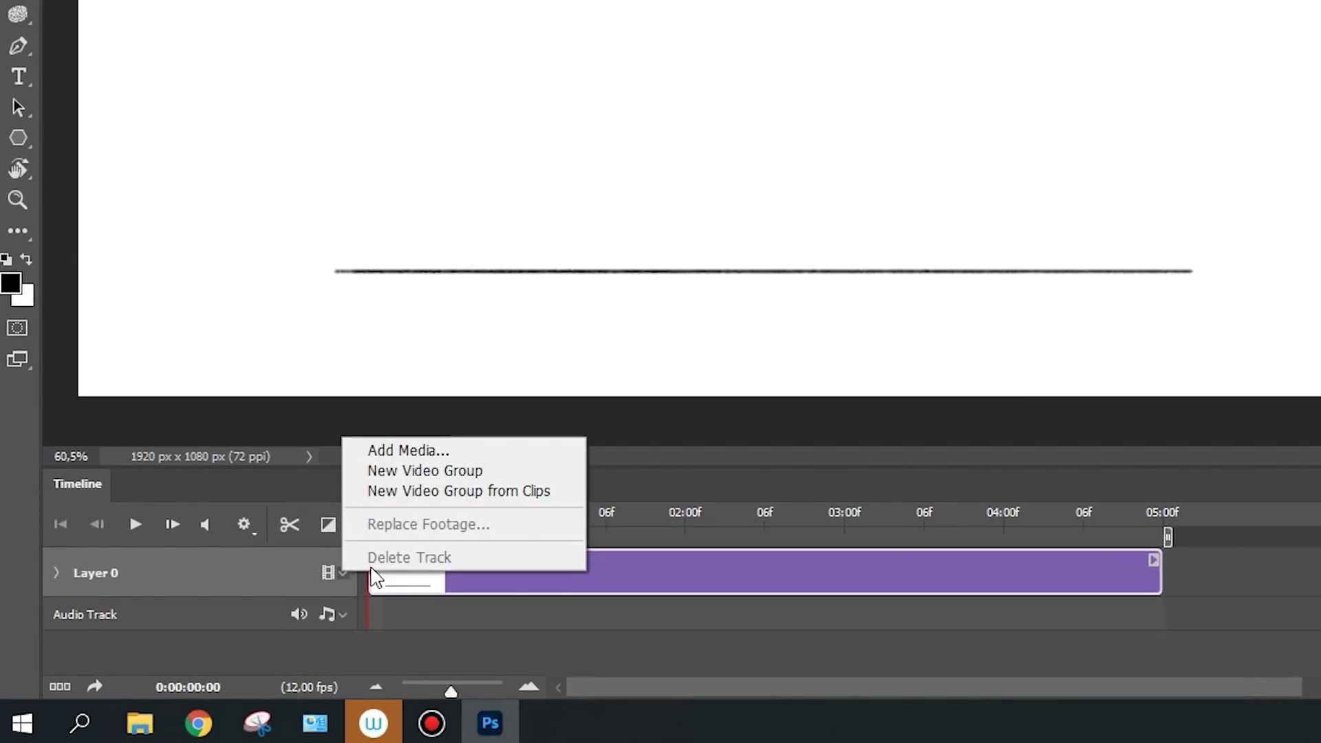
click(428, 472)
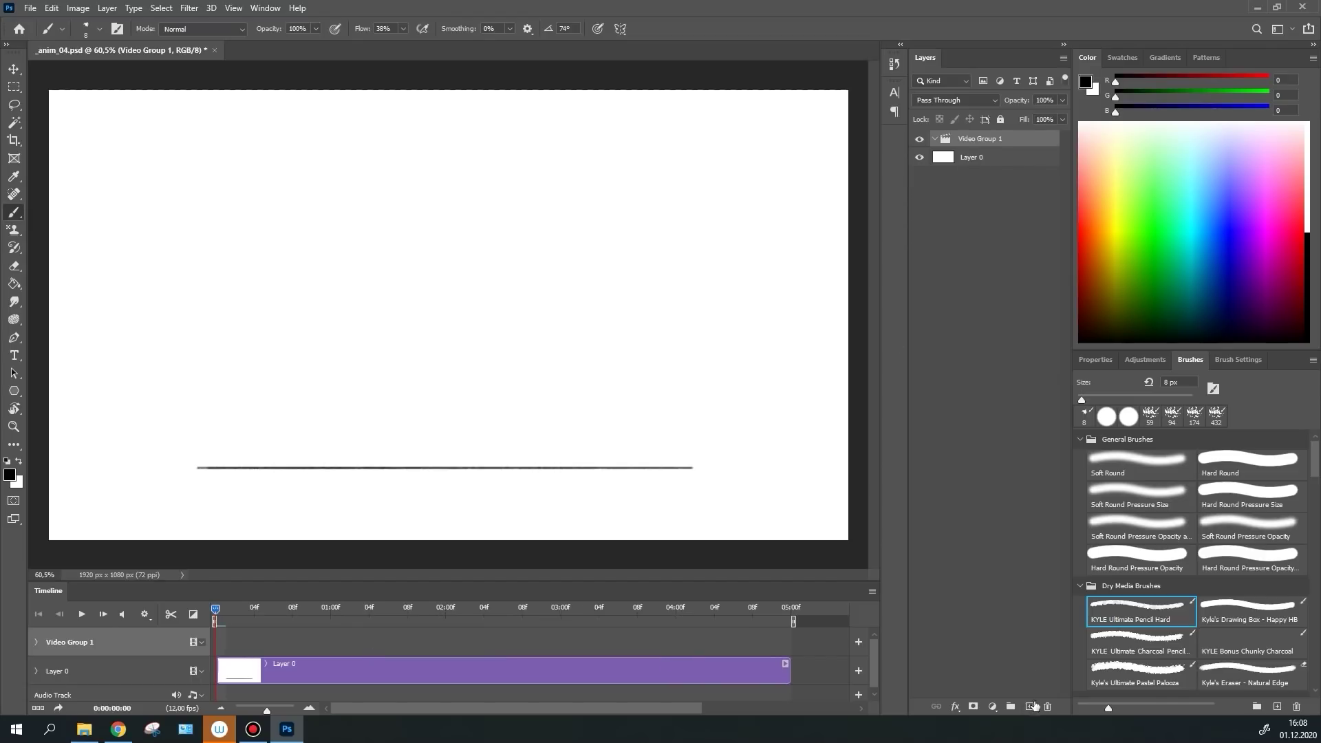
click(1031, 706)
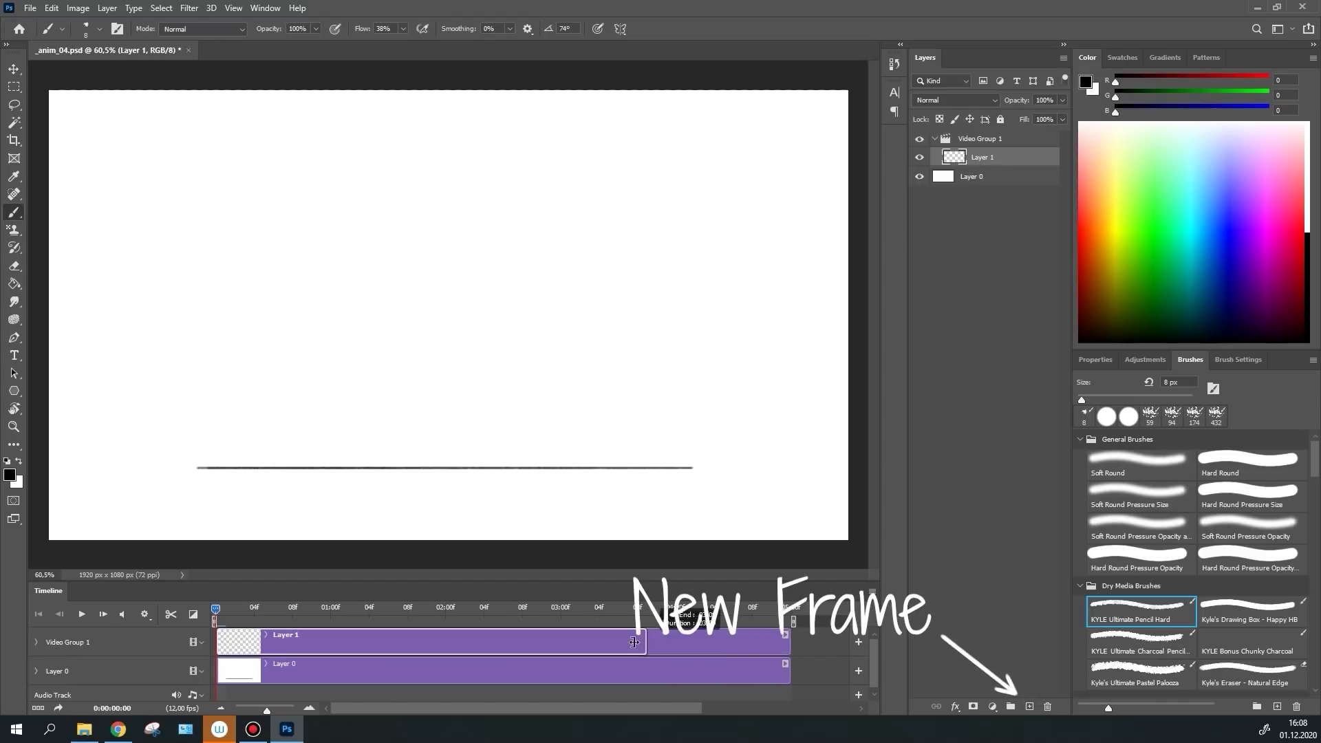
drag(634, 642, 230, 664)
key(ctrl+shift+alt+n)
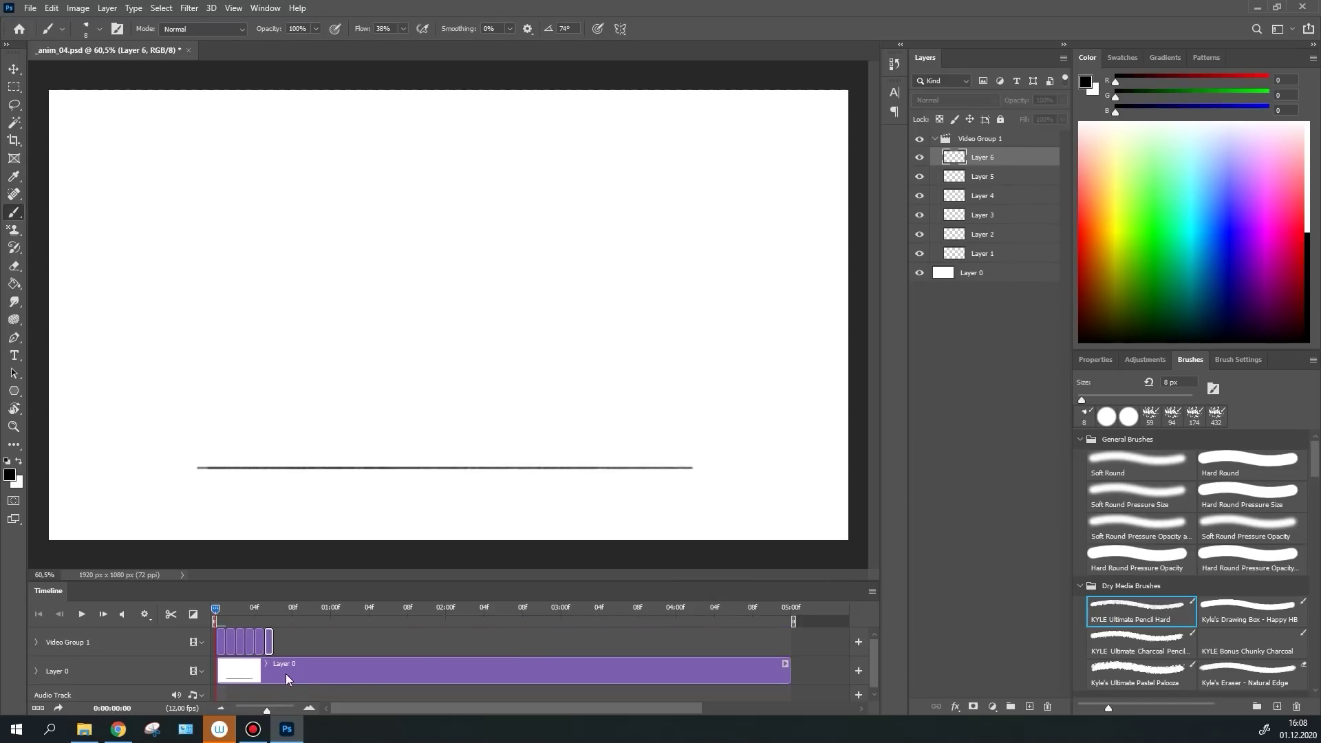
Add Layers 2, 3 and 4, trimming each clip to one frame
drag(270, 708, 296, 710)
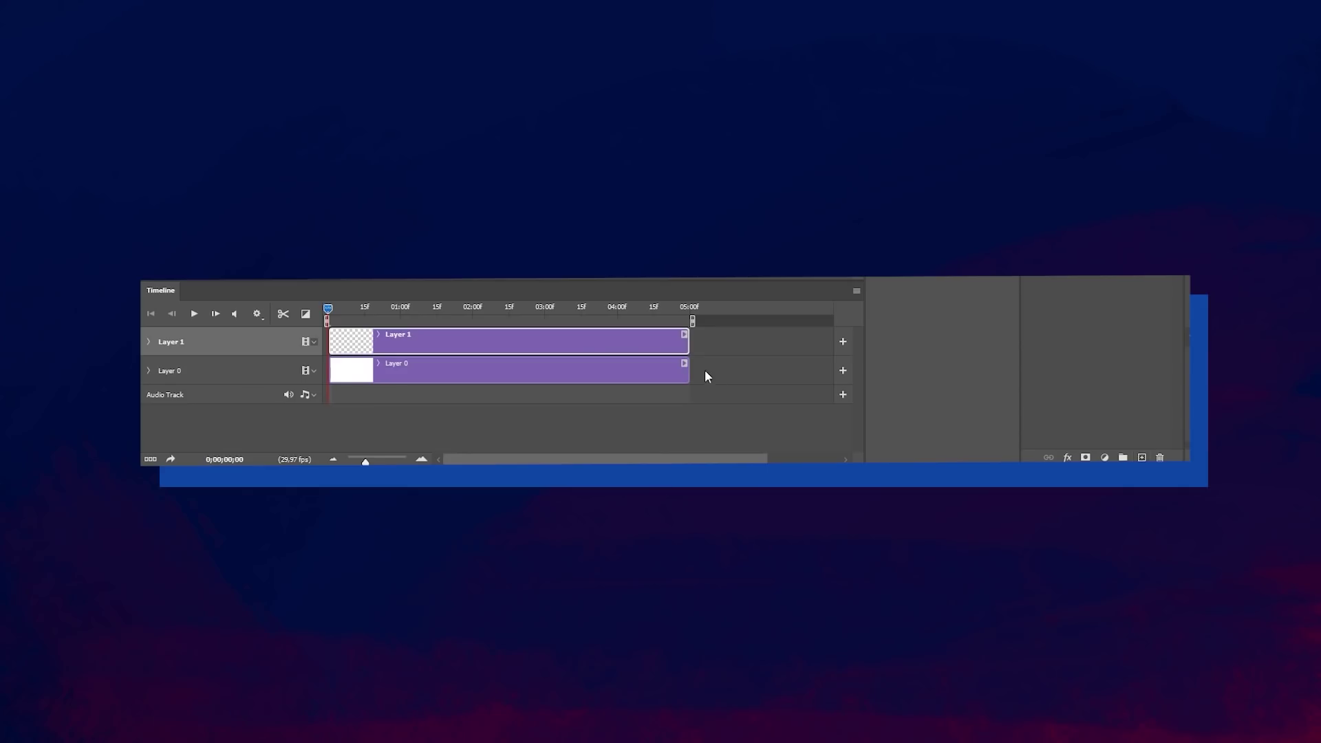
drag(335, 337, 336, 337)
click(1141, 457)
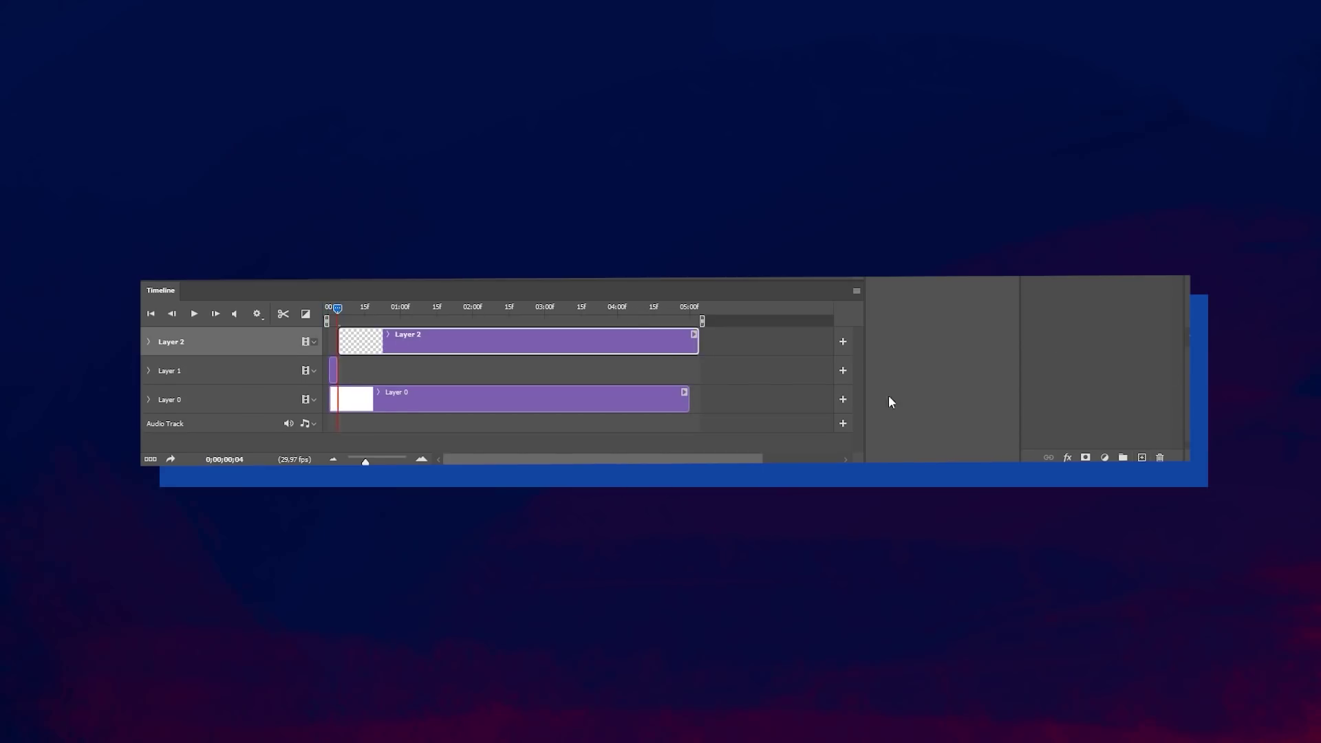
drag(688, 342, 347, 342)
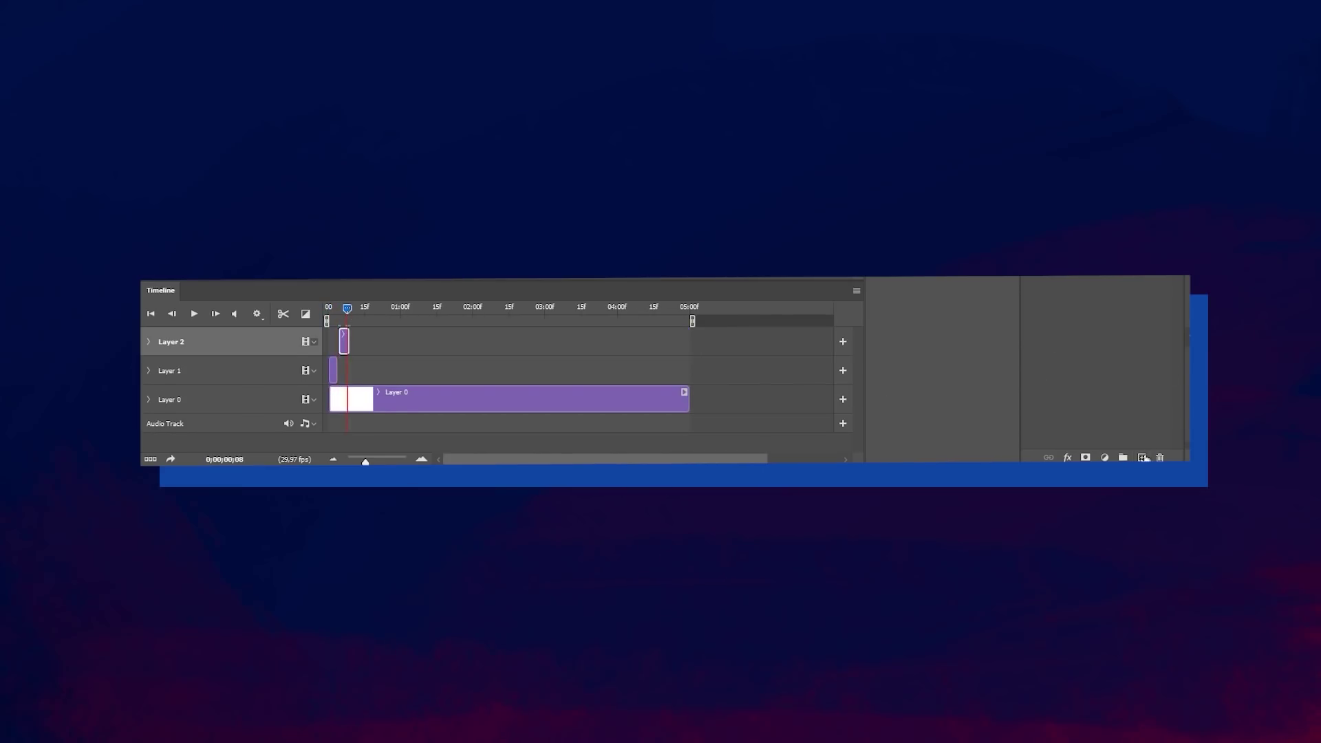
click(1142, 457)
drag(689, 342, 357, 342)
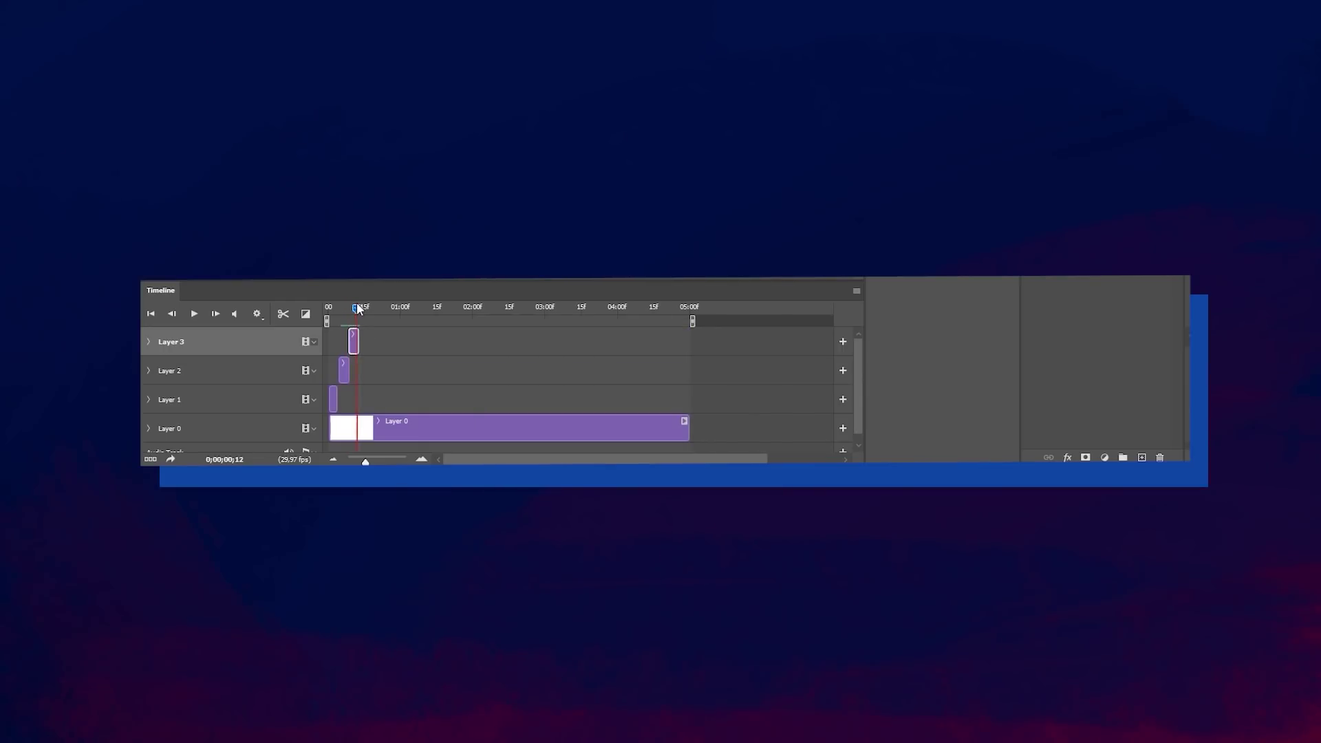
click(1142, 457)
drag(688, 342, 373, 354)
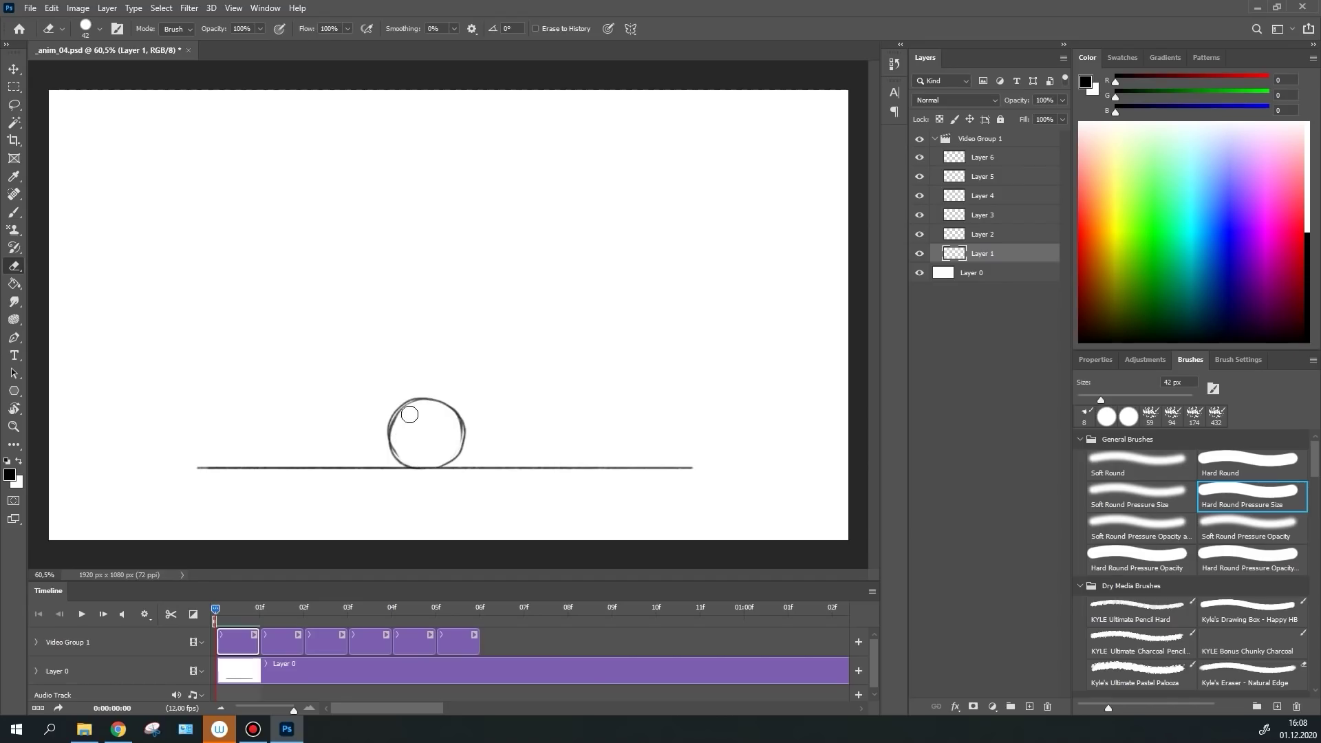
key(b)
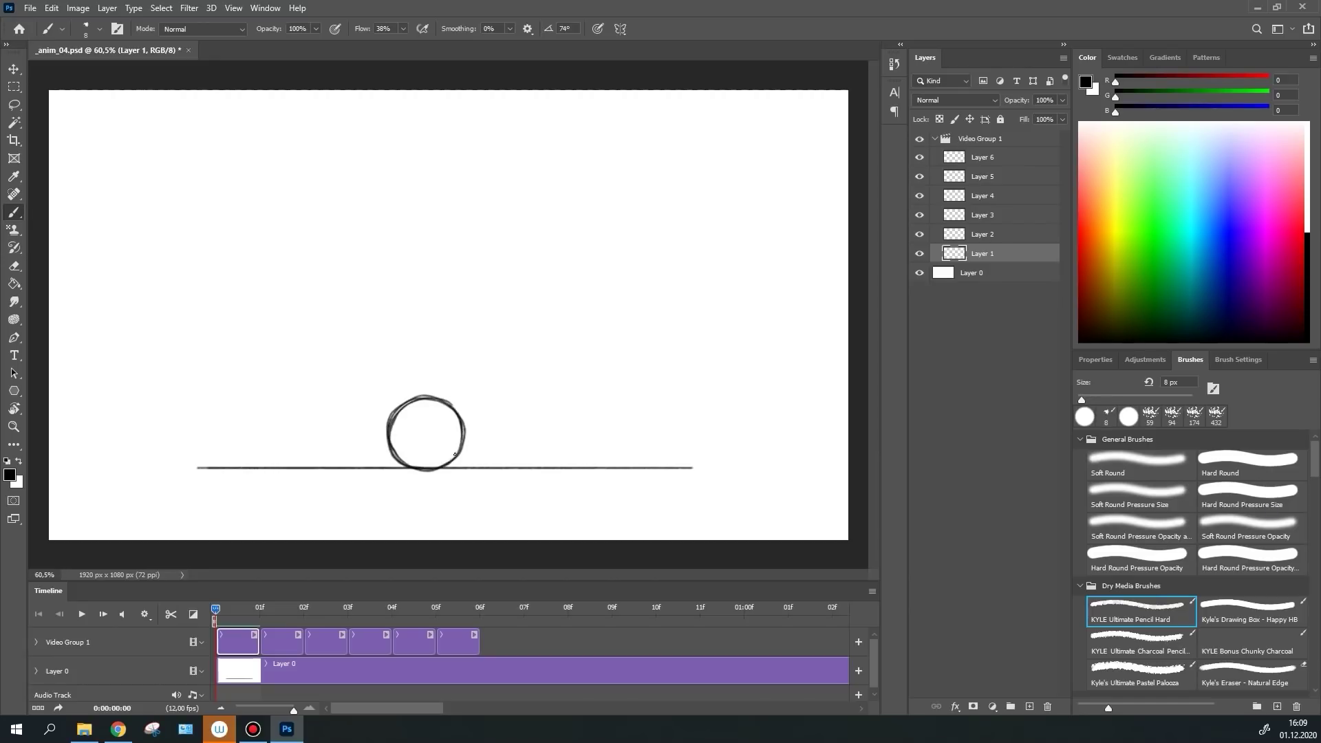
Enable onion skins in the timeline on the next frame
key(e)
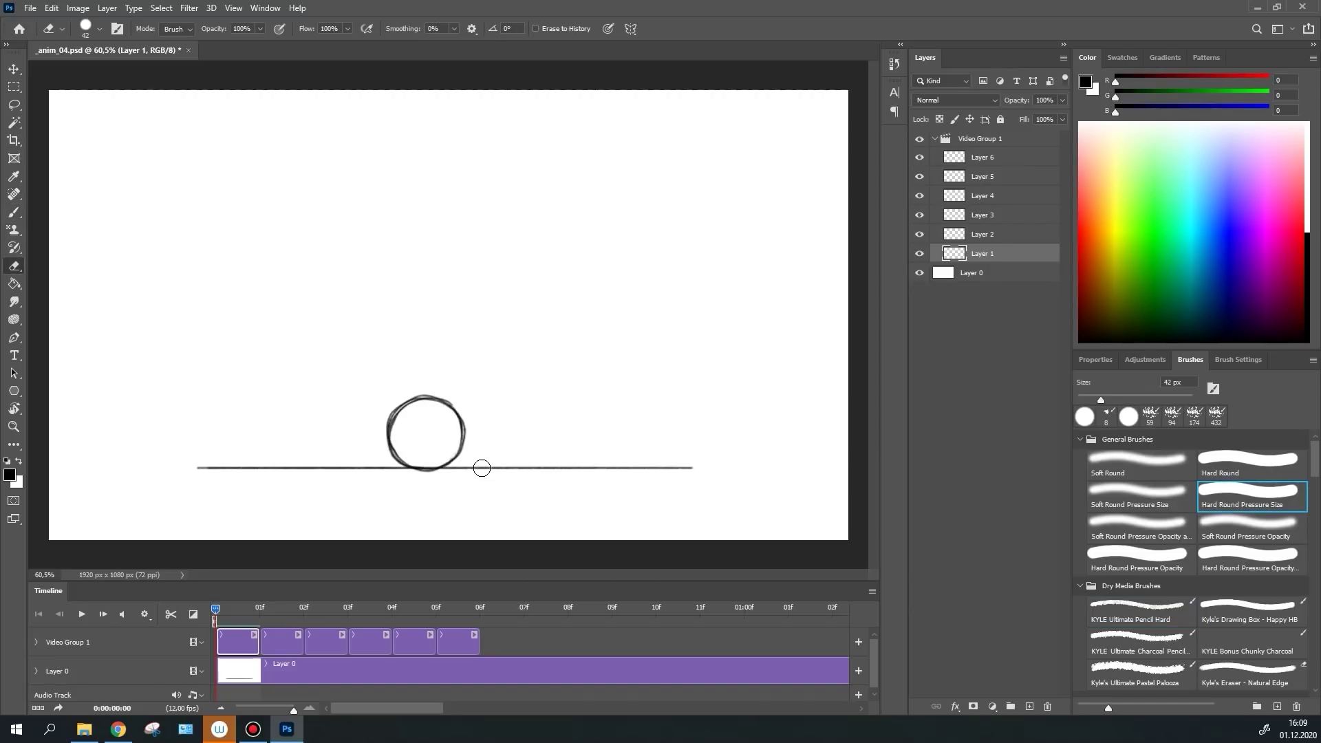
key(Right)
click(872, 591)
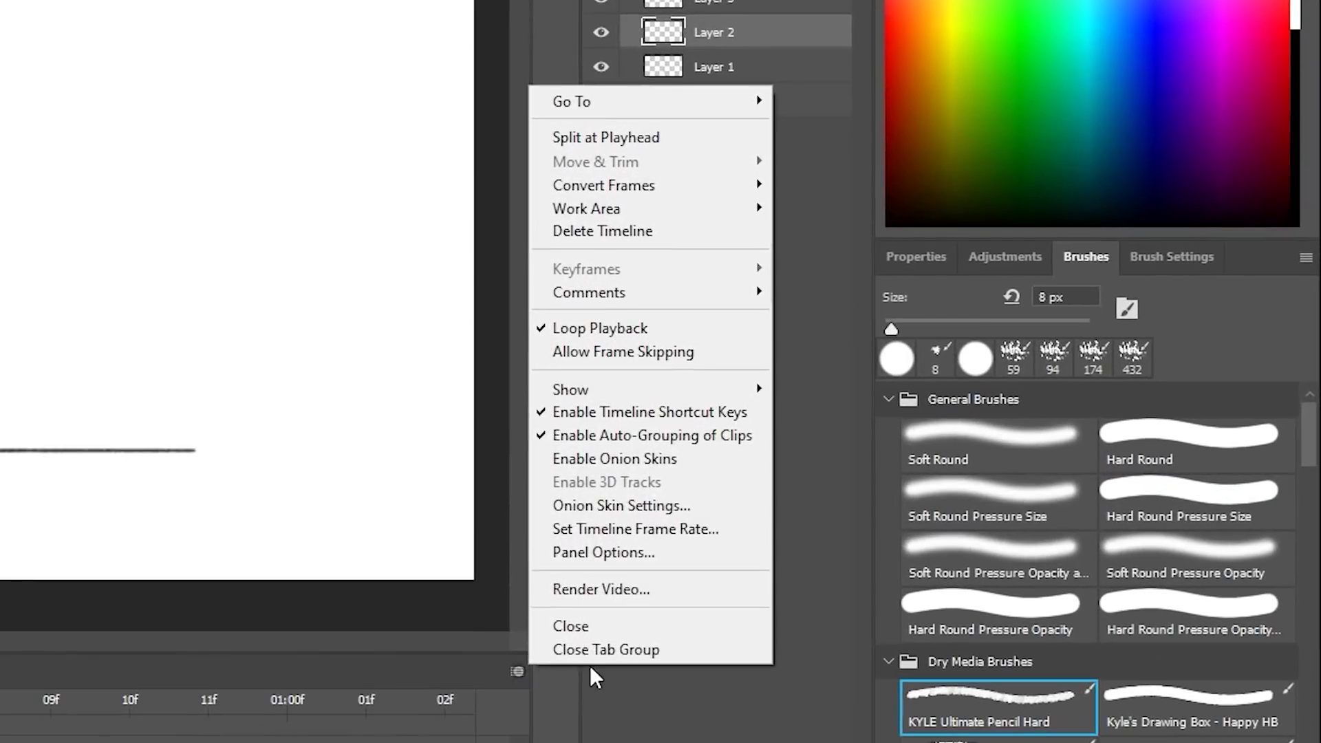
click(620, 468)
Draw the squashed ball on the ground and a stretched upright oval, then play
mouse_move(475, 444)
mouse_down()
mouse_move(368, 456)
mouse_move(447, 466)
mouse_move(440, 435)
mouse_up()
key(Right)
drag(427, 296, 419, 392)
click(81, 615)
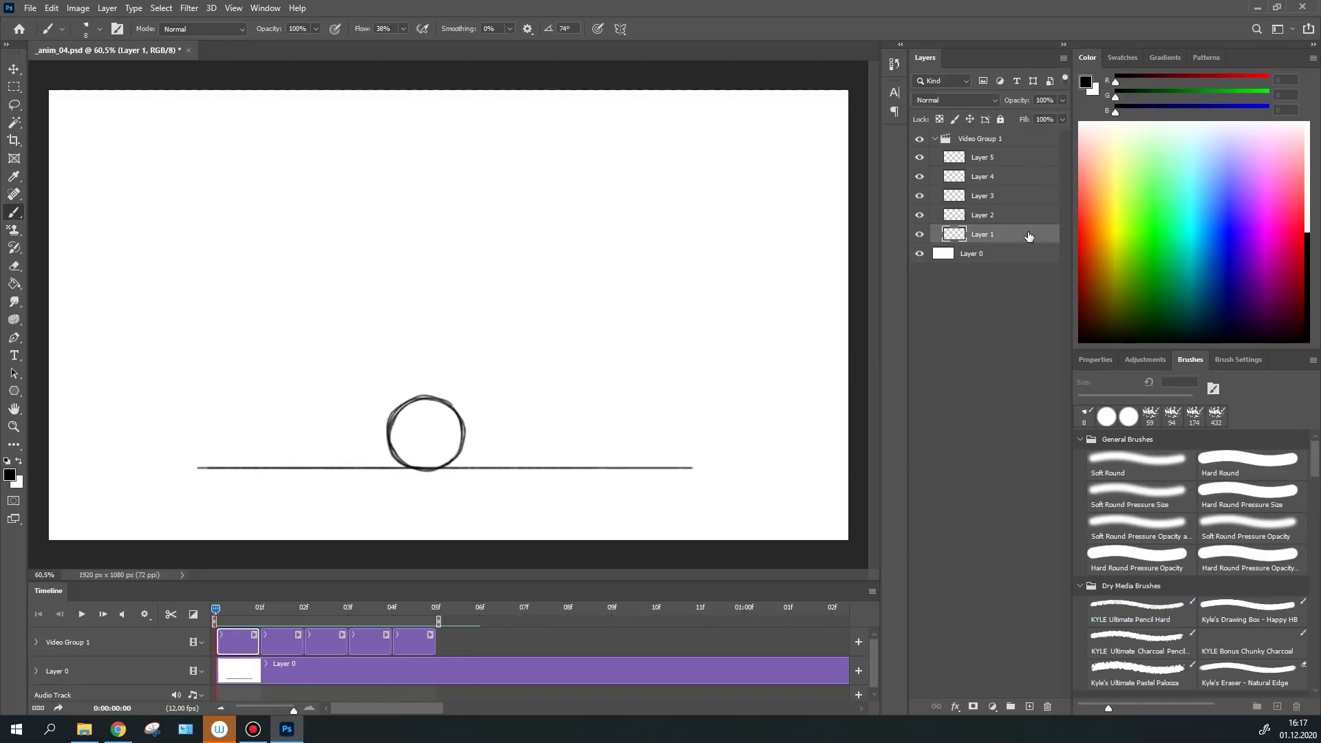
Give Layer 1 a blue Color Overlay layer style
double_click(1030, 236)
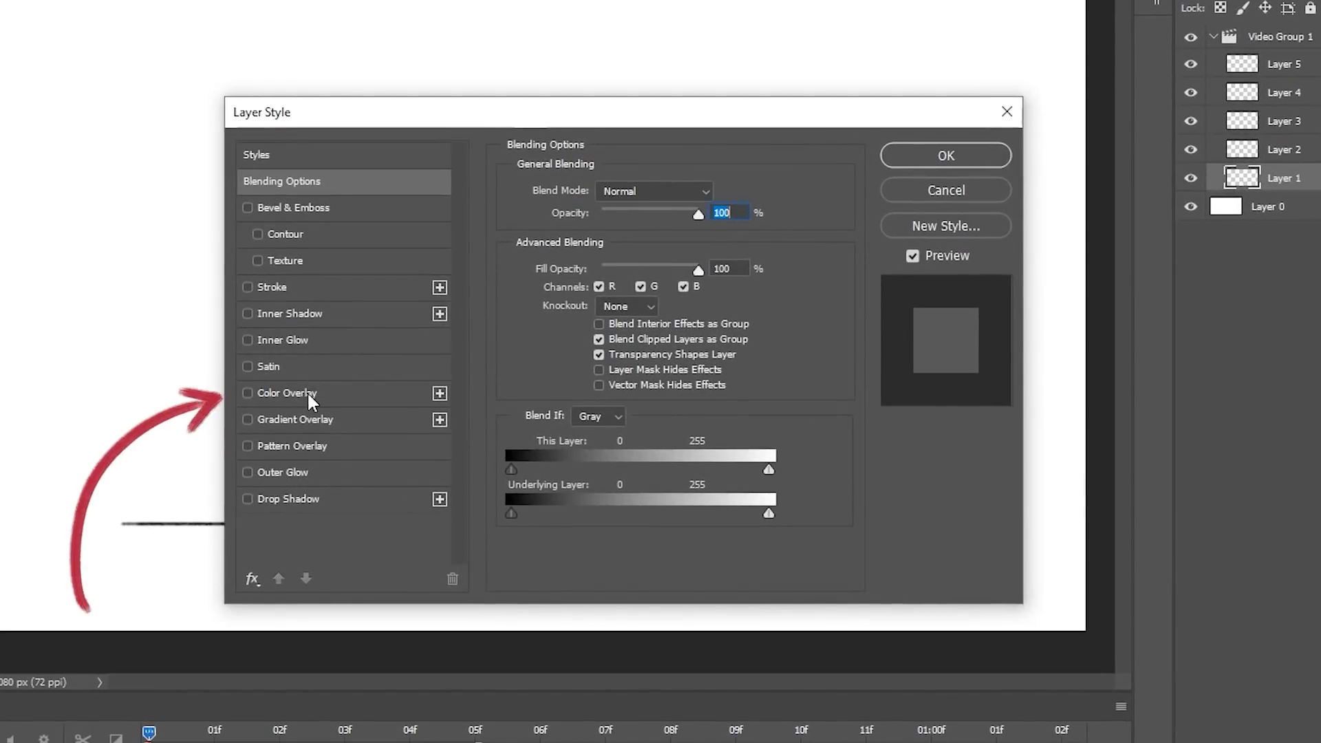
click(308, 393)
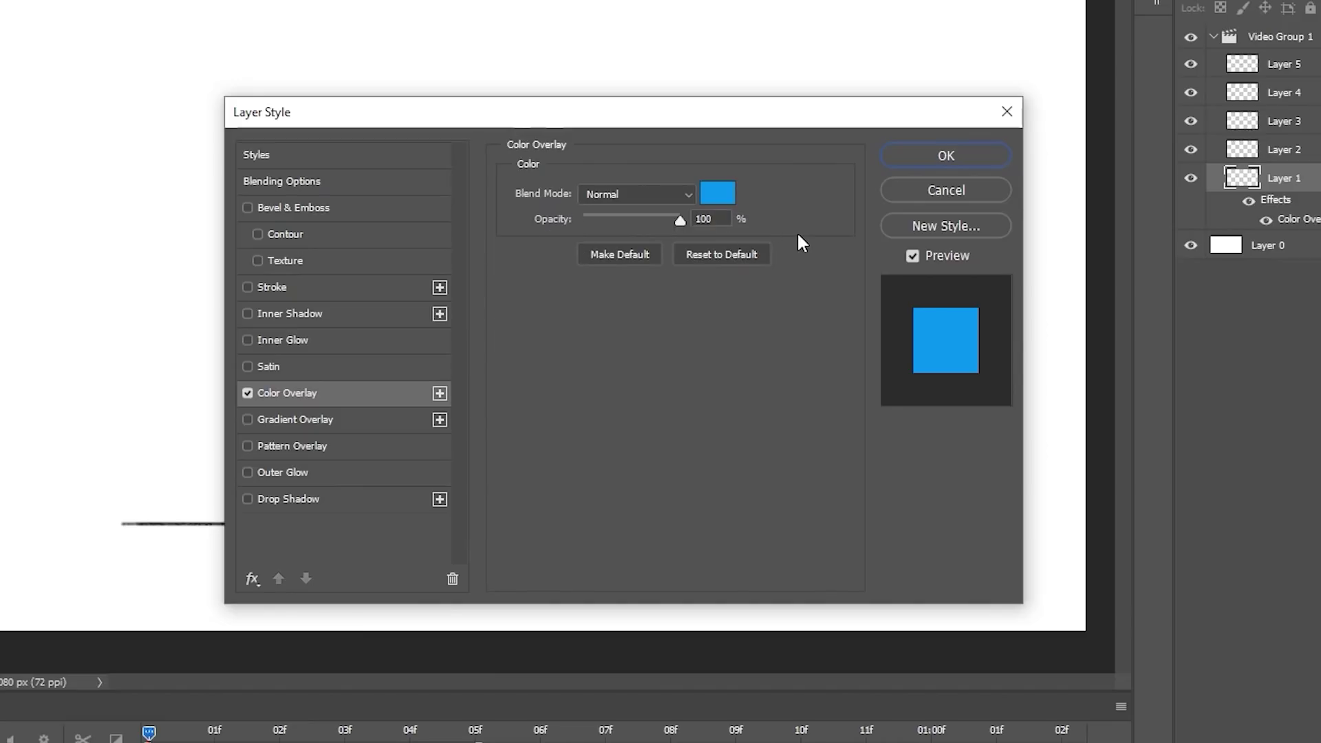
click(946, 155)
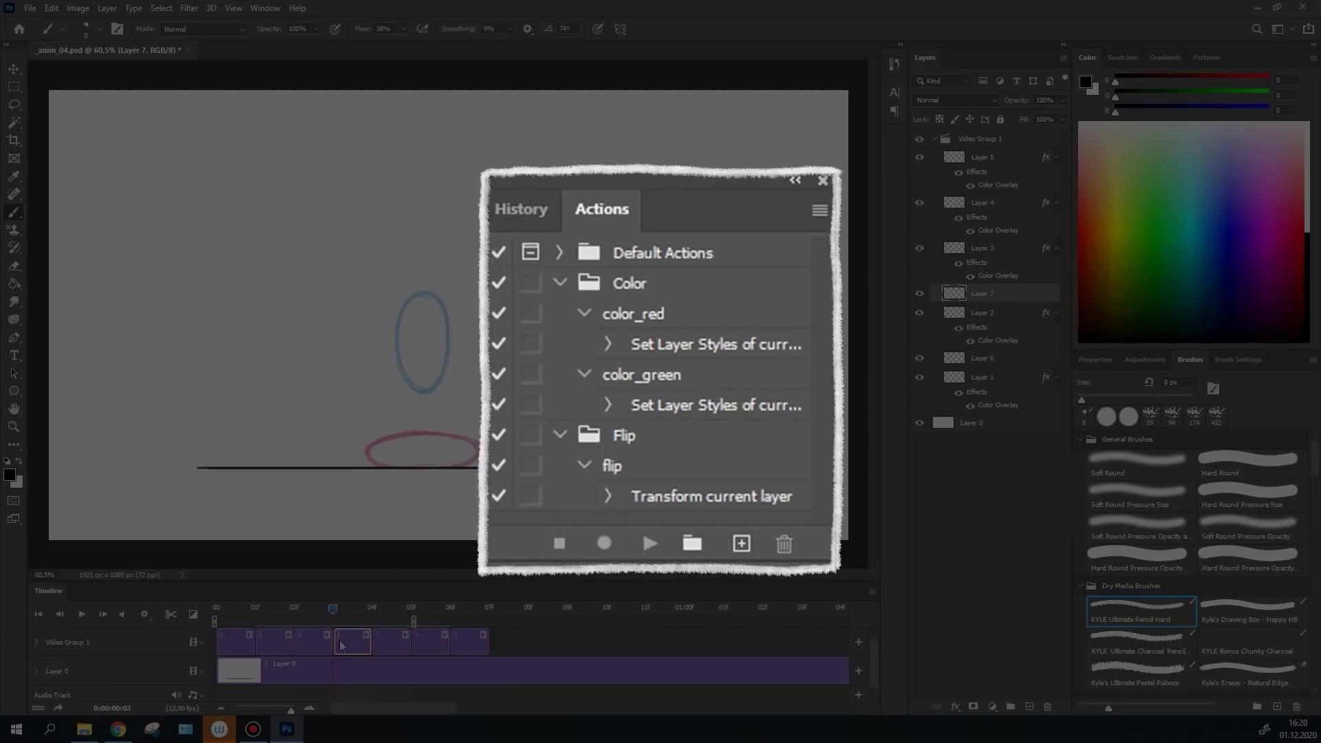
Shift Layer 7's frame one slot later and close the ball outline into a thickened oval
drag(341, 645, 370, 628)
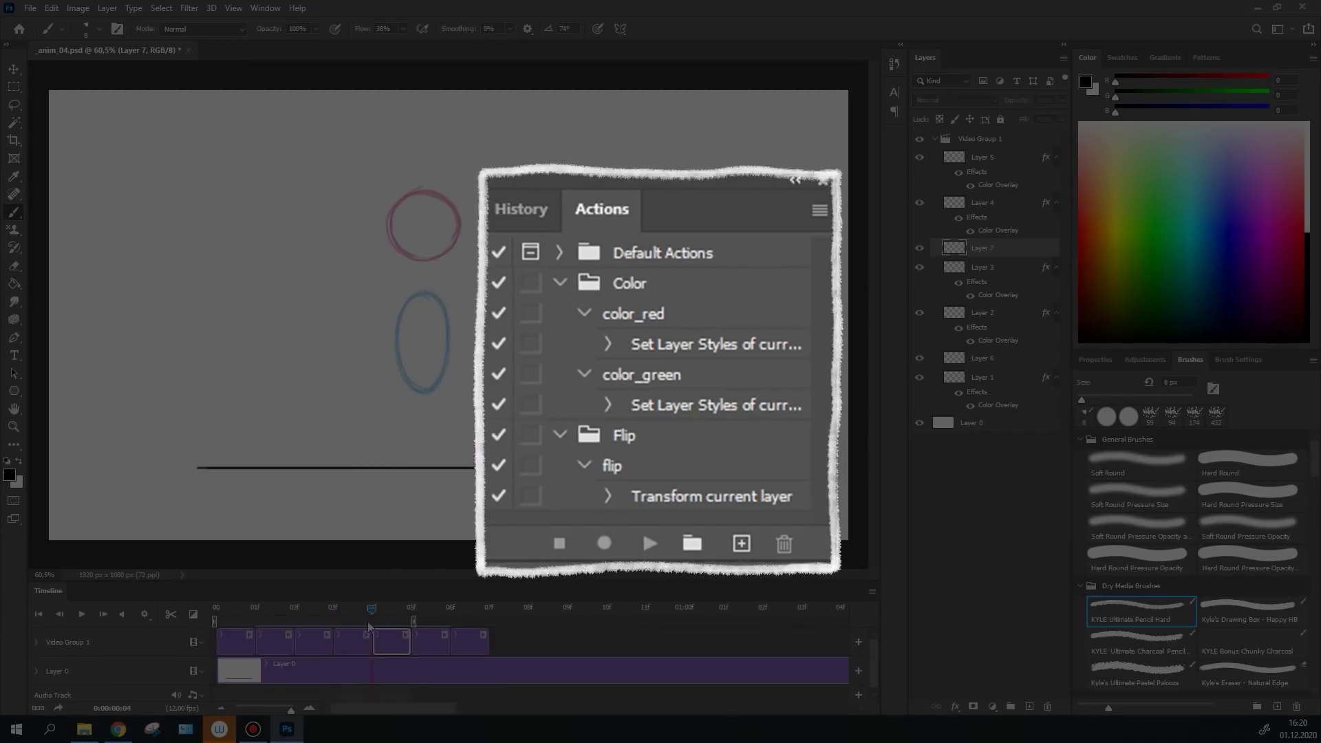
drag(435, 221, 422, 320)
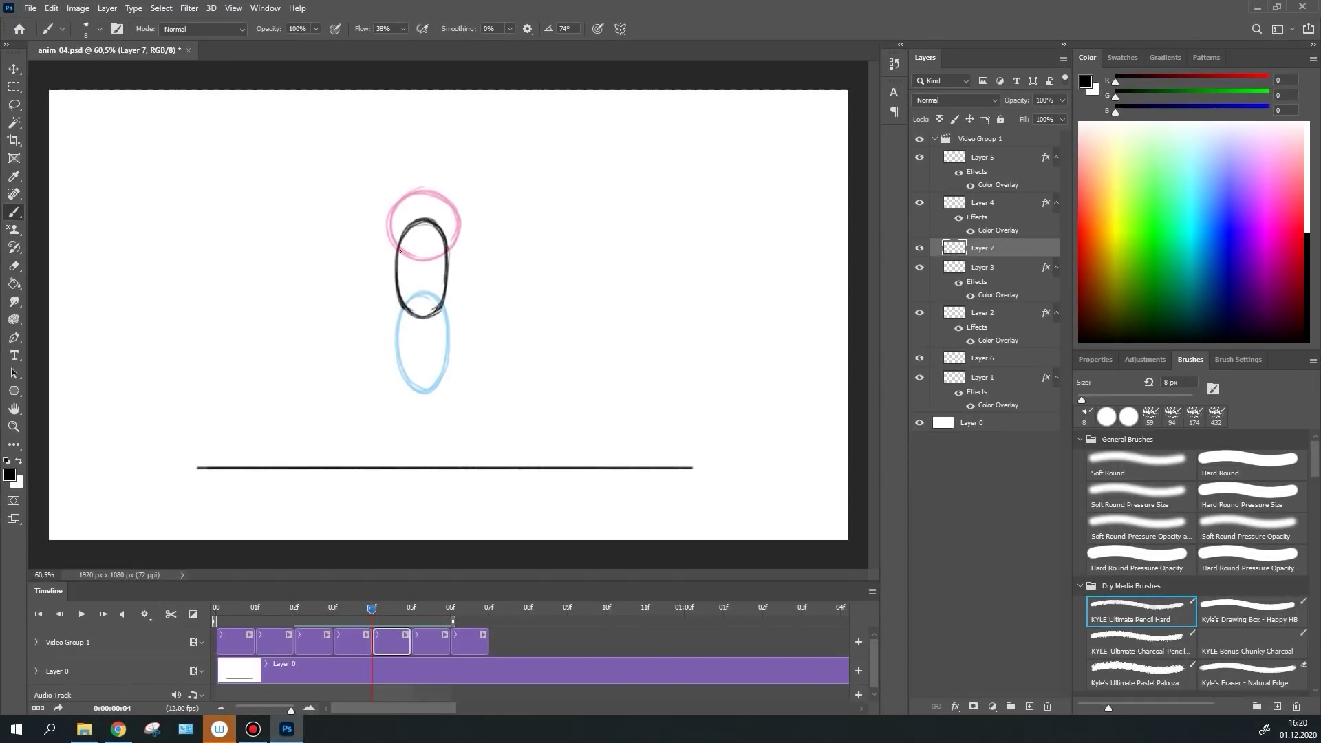
mouse_move(439, 224)
mouse_down()
mouse_move(417, 316)
mouse_move(395, 310)
mouse_move(421, 315)
mouse_up()
Add new frame layers for 06f, 07f and 08f, sketching the ball near the canvas top
key(Right)
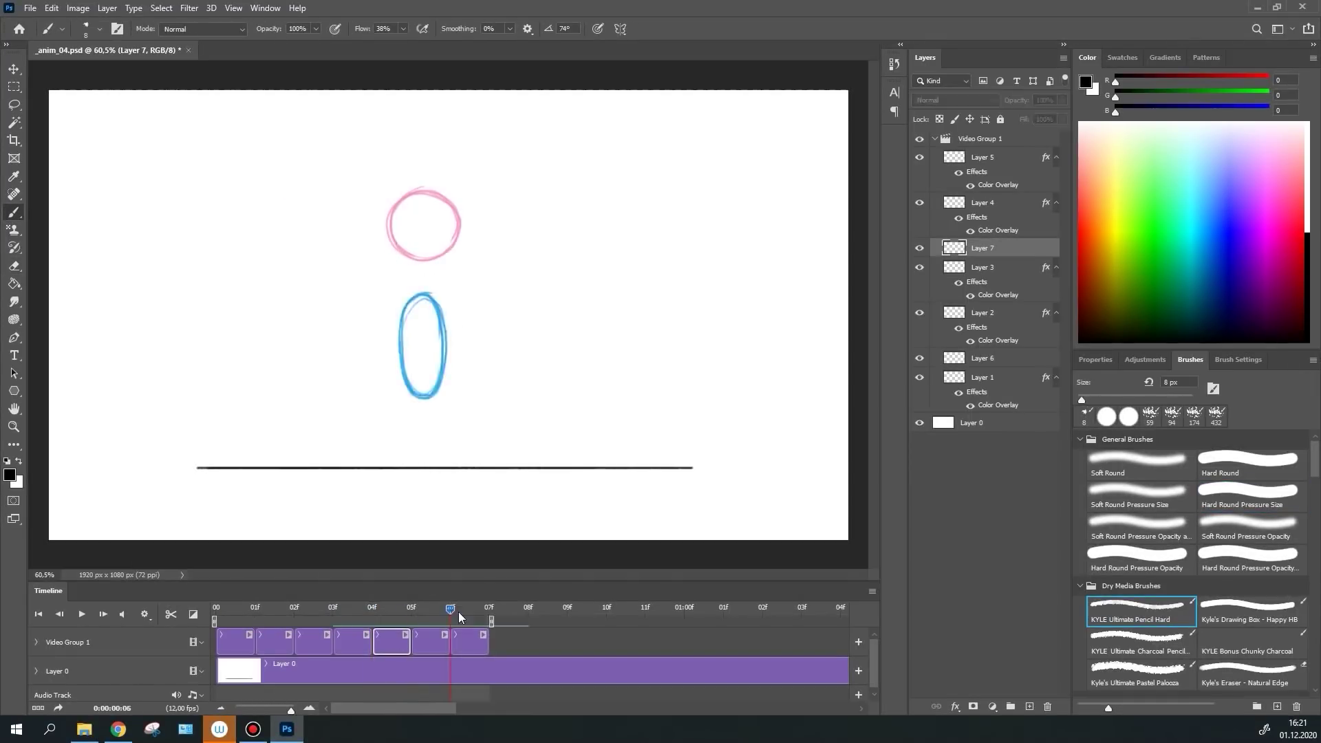
key(ctrl+shift+alt+n)
drag(426, 179, 451, 234)
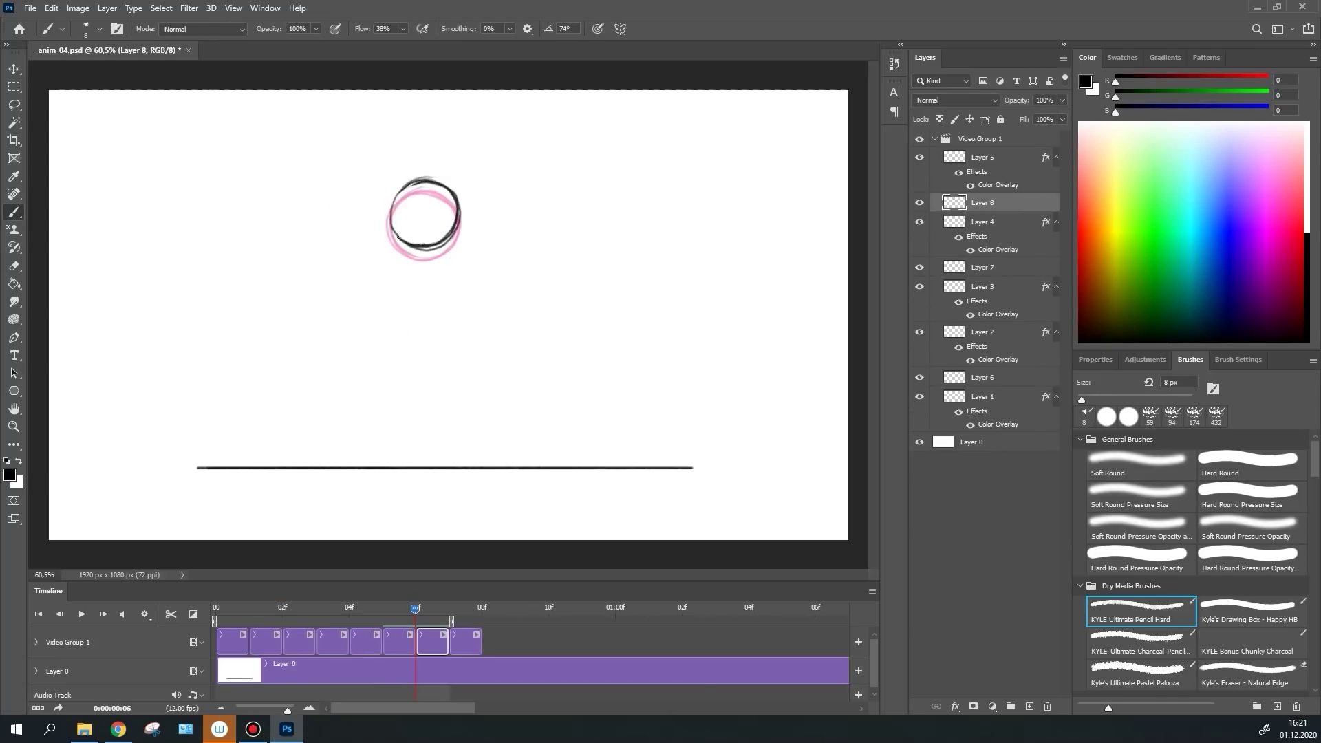
key(Right)
key(ctrl+shift+alt+n)
mouse_move(426, 172)
mouse_down()
mouse_move(399, 182)
mouse_move(397, 279)
mouse_up()
key(Right)
key(ctrl+shift+alt+n)
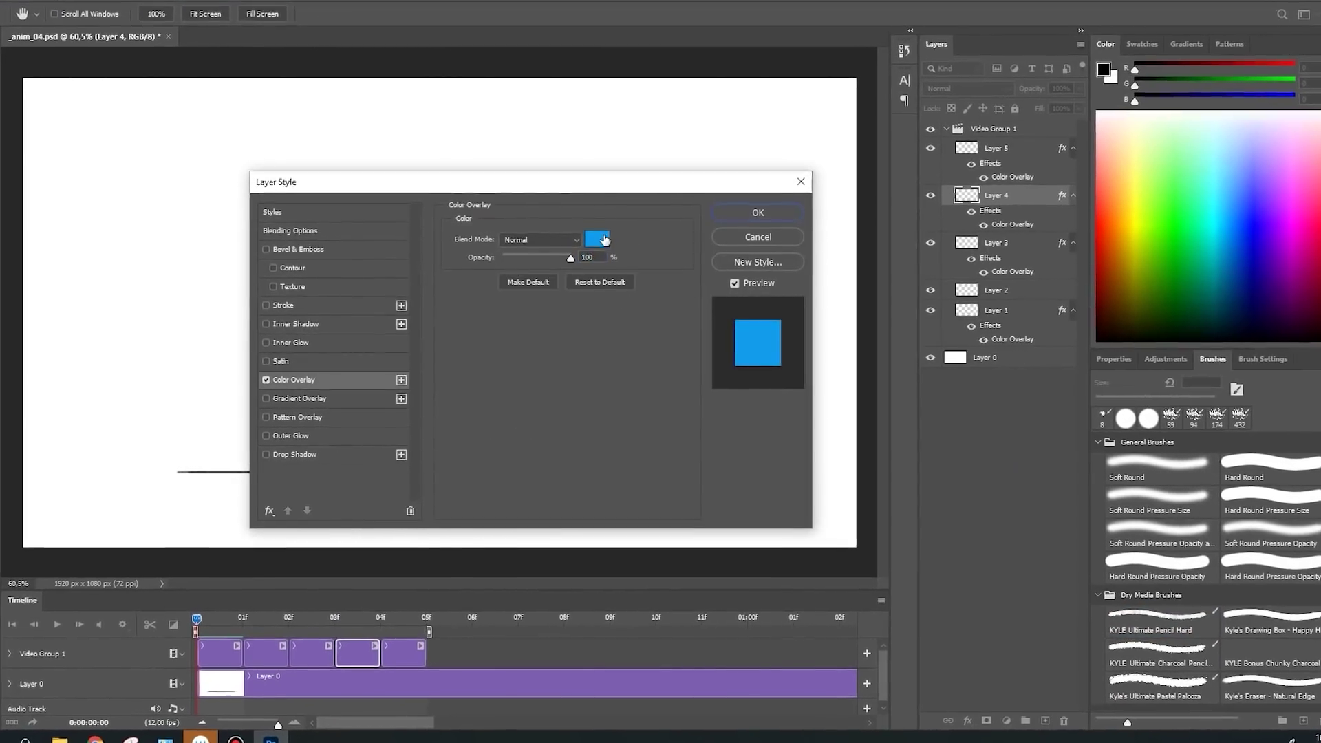
Recolour Layer 4's Color Overlay from blue to a magenta-pink shade
click(605, 239)
click(527, 426)
drag(555, 413, 561, 348)
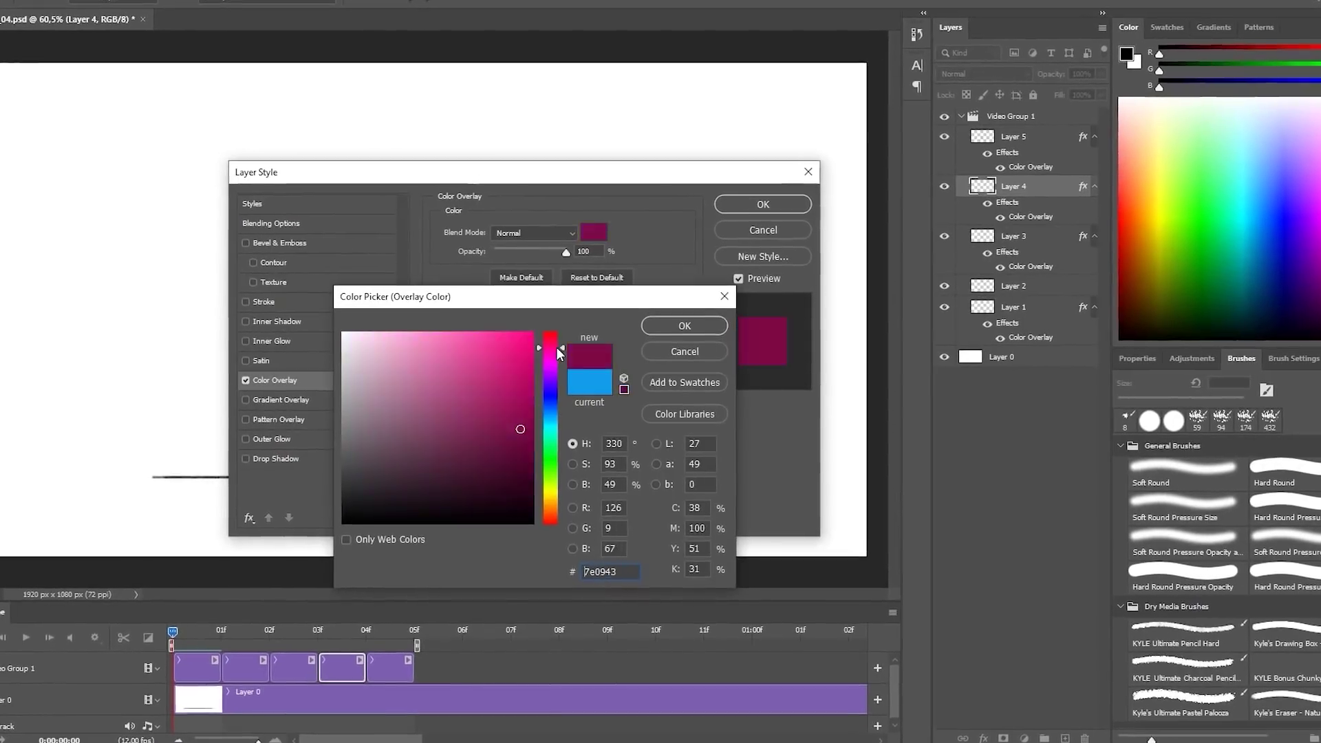
click(529, 352)
key(Return)
click(764, 205)
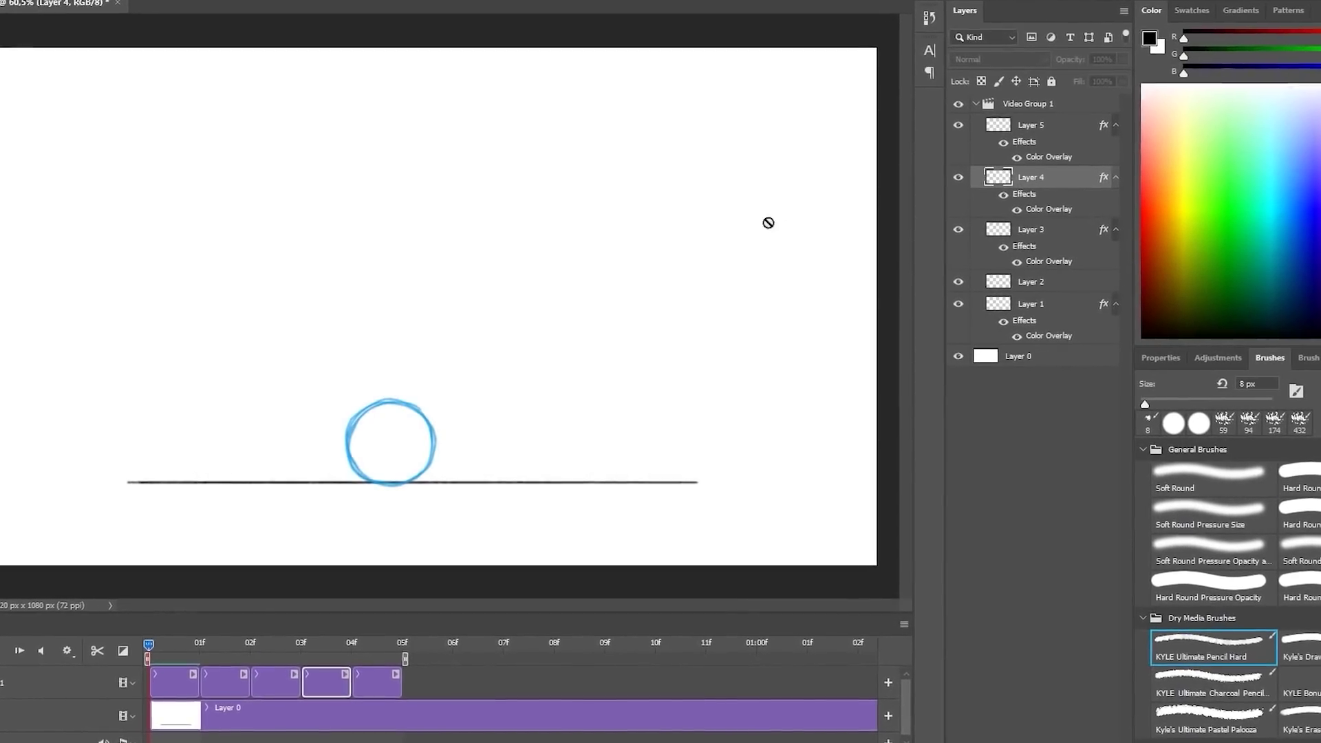
Copy Layer 4's layer style and paste it onto Layer 2
right_click(1120, 177)
click(1103, 460)
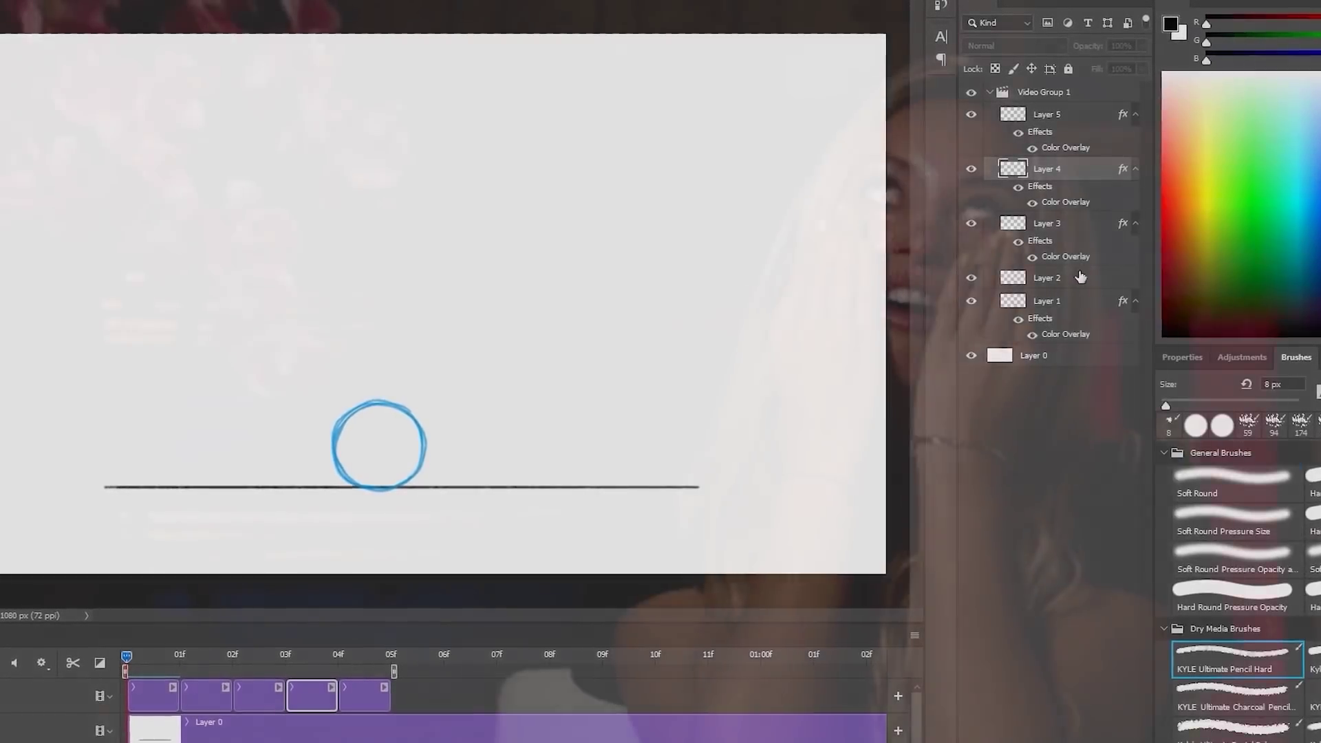
right_click(1080, 277)
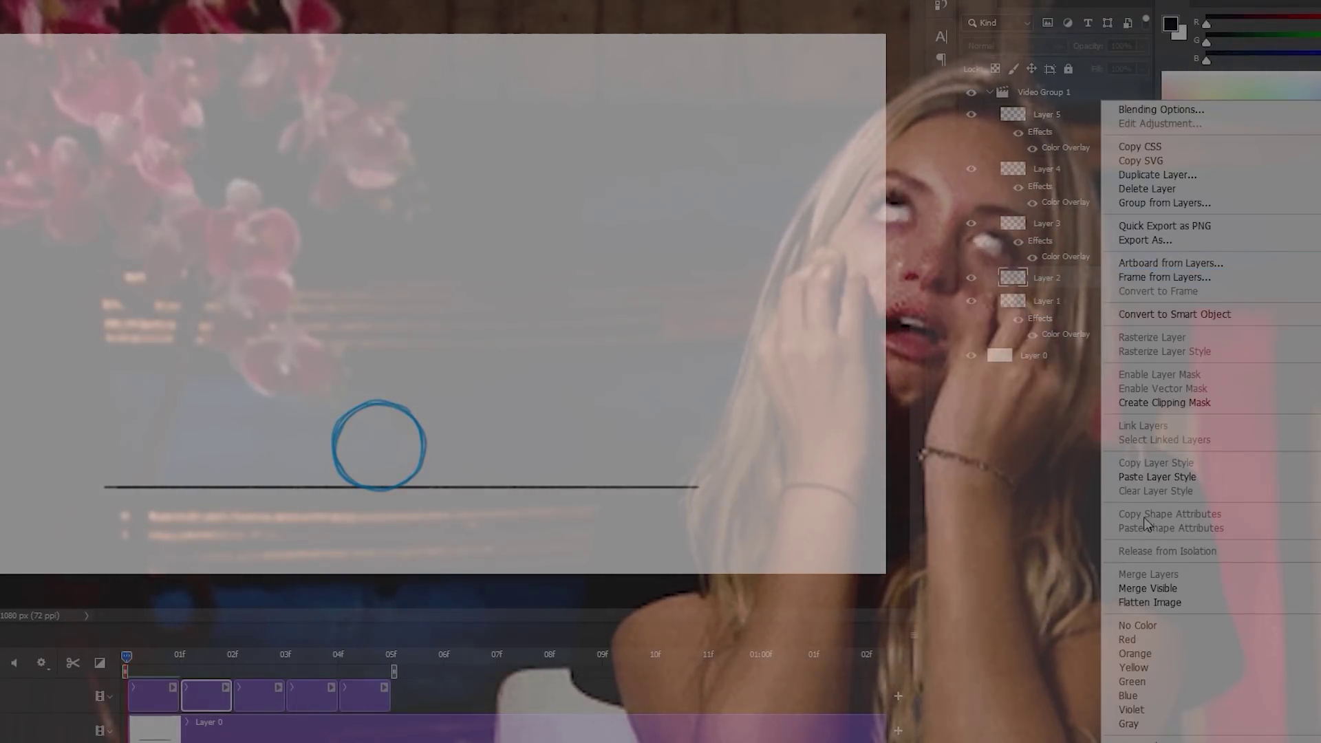
click(1158, 477)
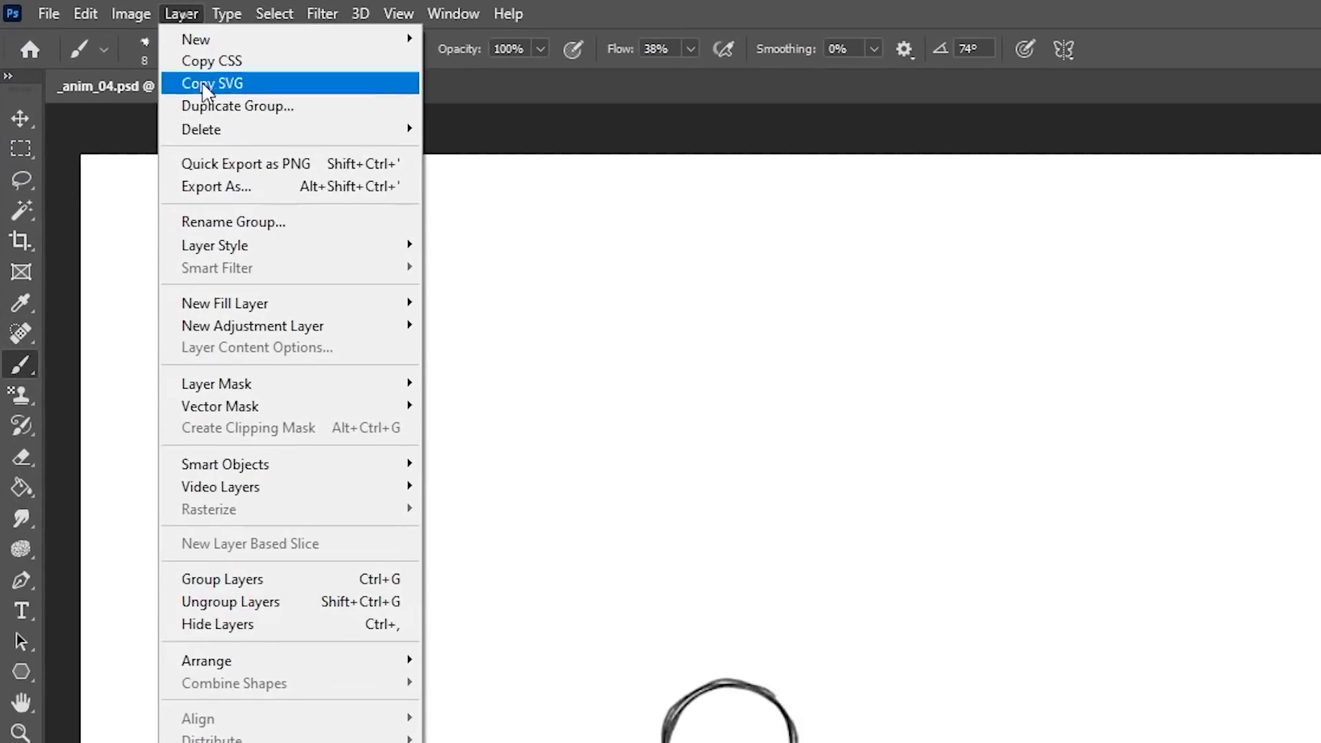
Add a New Blank Video Layer and lower Video Group 1's opacity to 51%
mouse_move(369, 494)
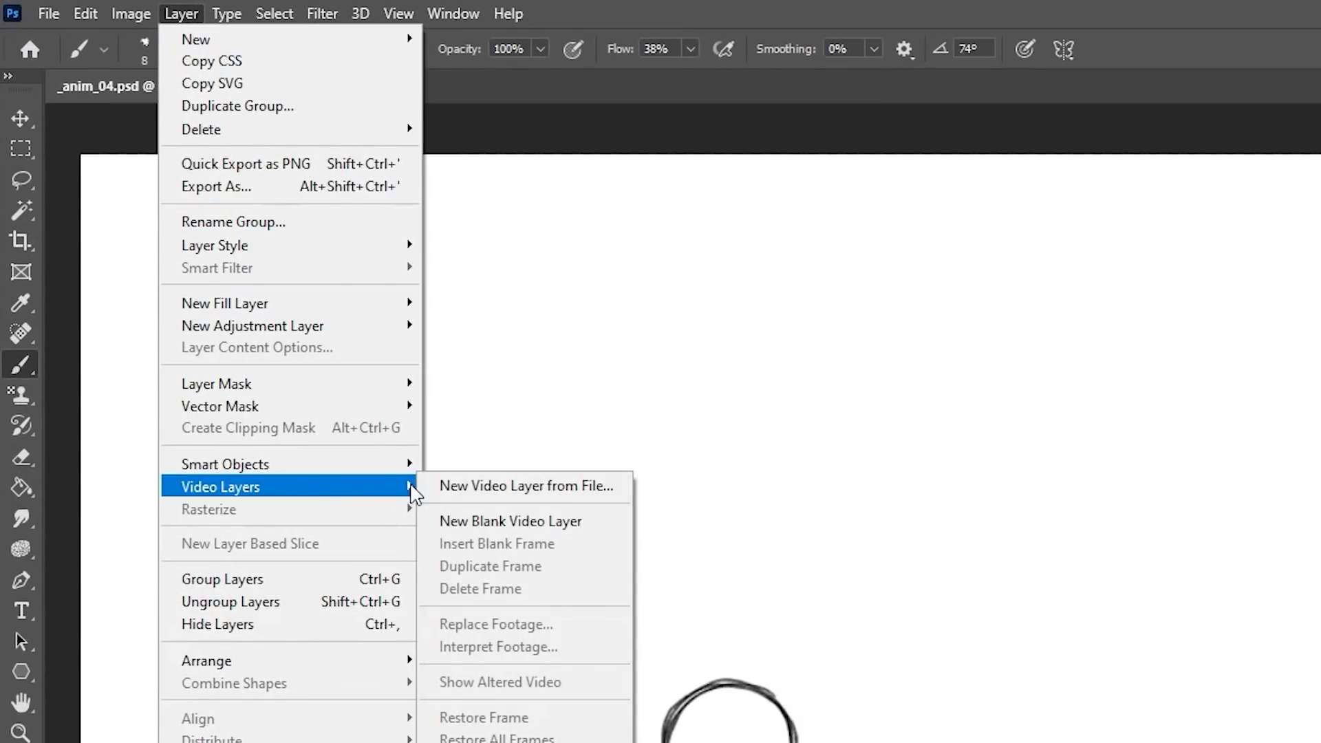
click(595, 531)
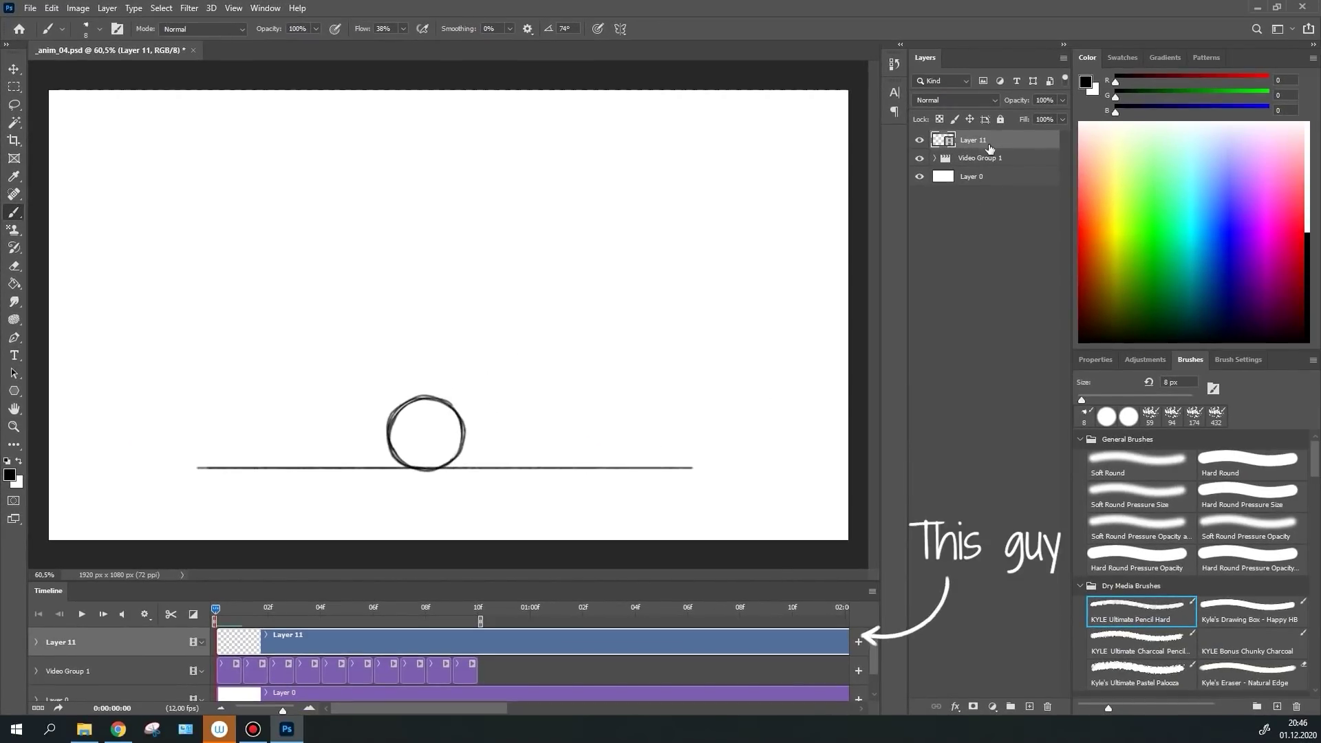
click(990, 158)
drag(1062, 101, 1002, 119)
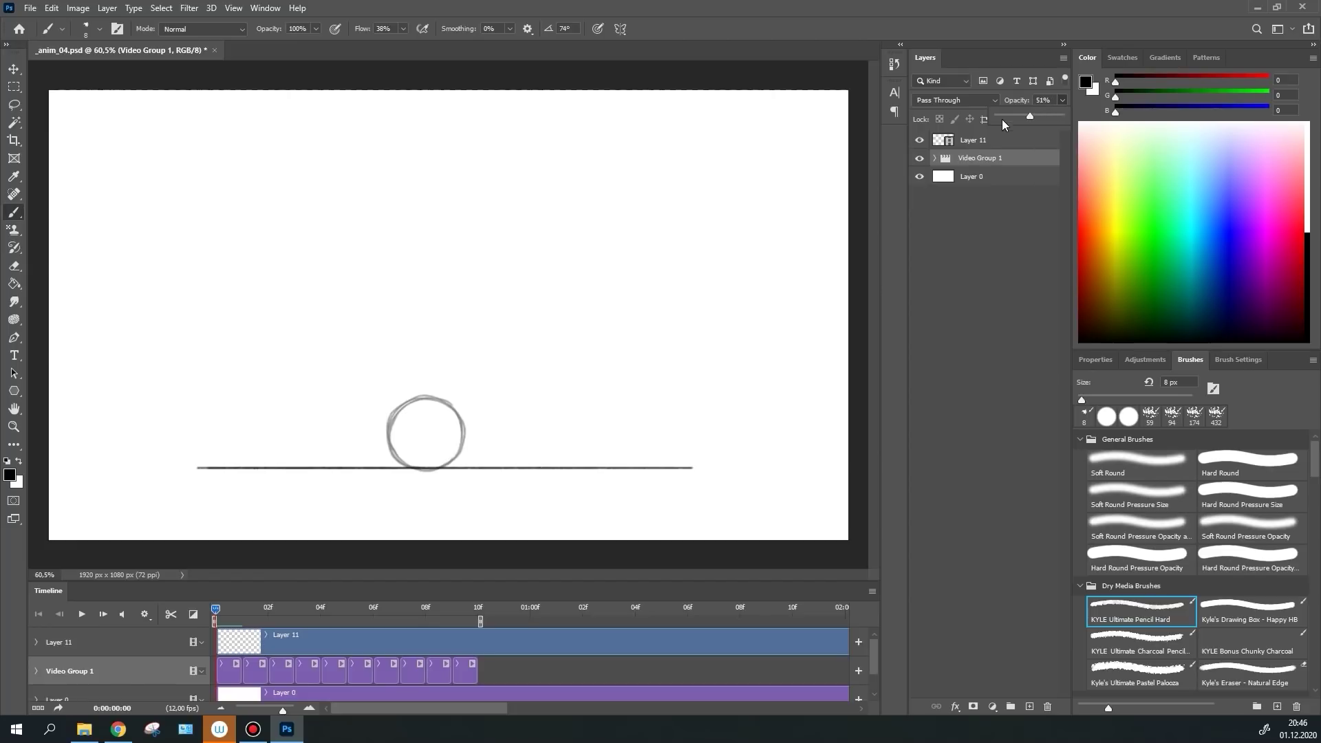
Target Layer 11 with brush Smoothing at 100%, then step ahead to the raised round-ball frame
click(1006, 138)
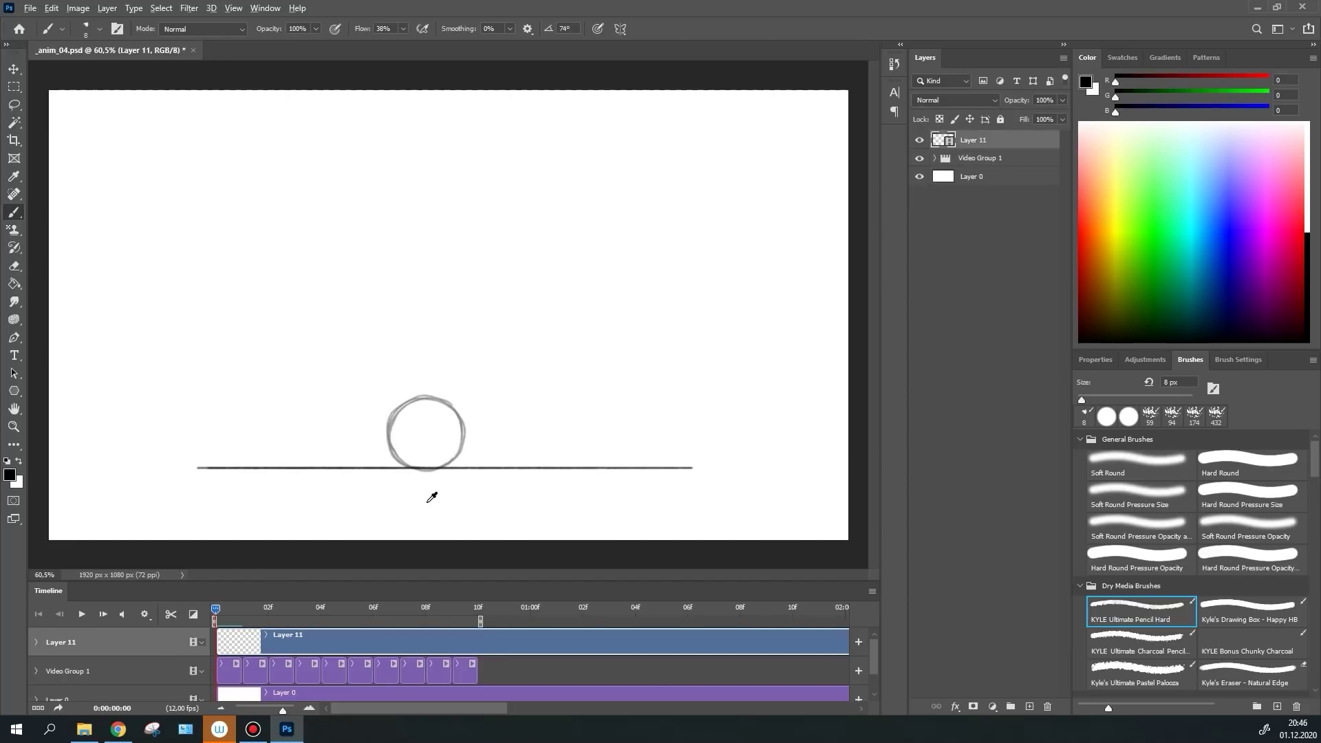
scroll(433, 497, up, 5)
click(510, 28)
drag(507, 43, 607, 46)
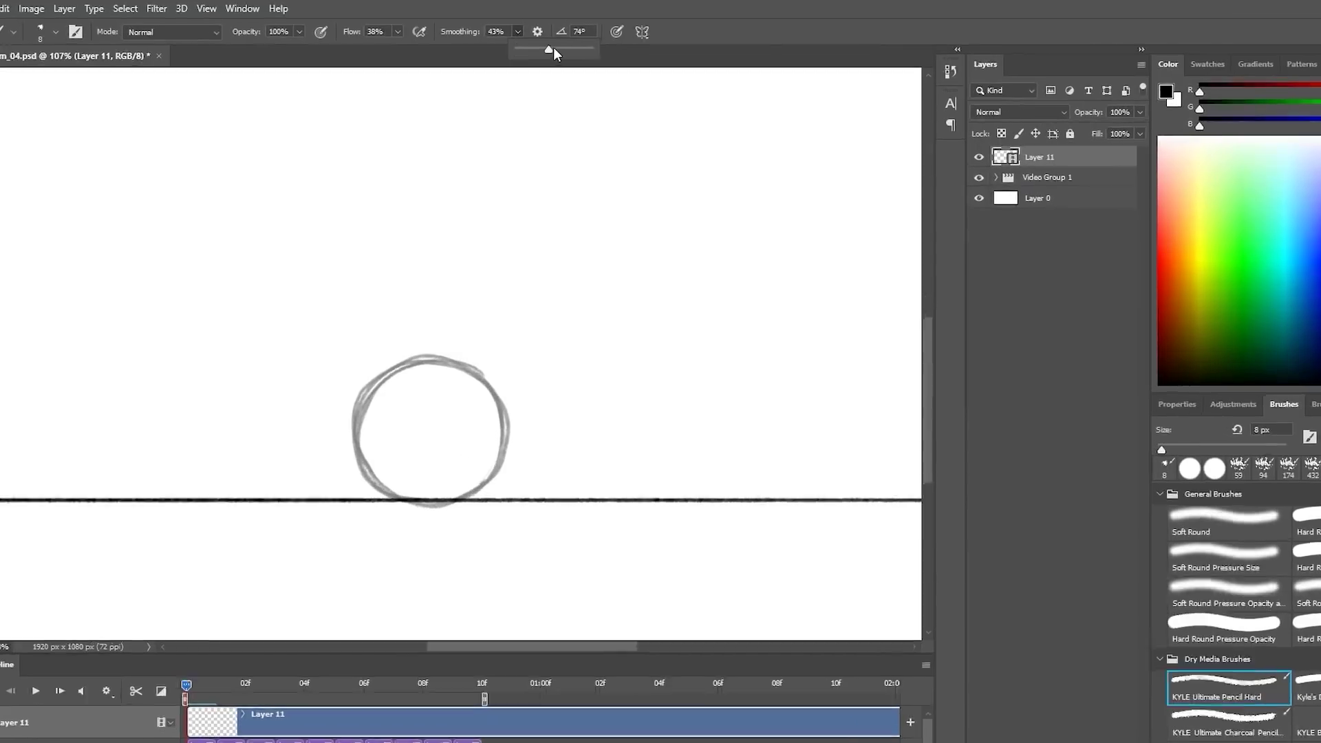
click(441, 360)
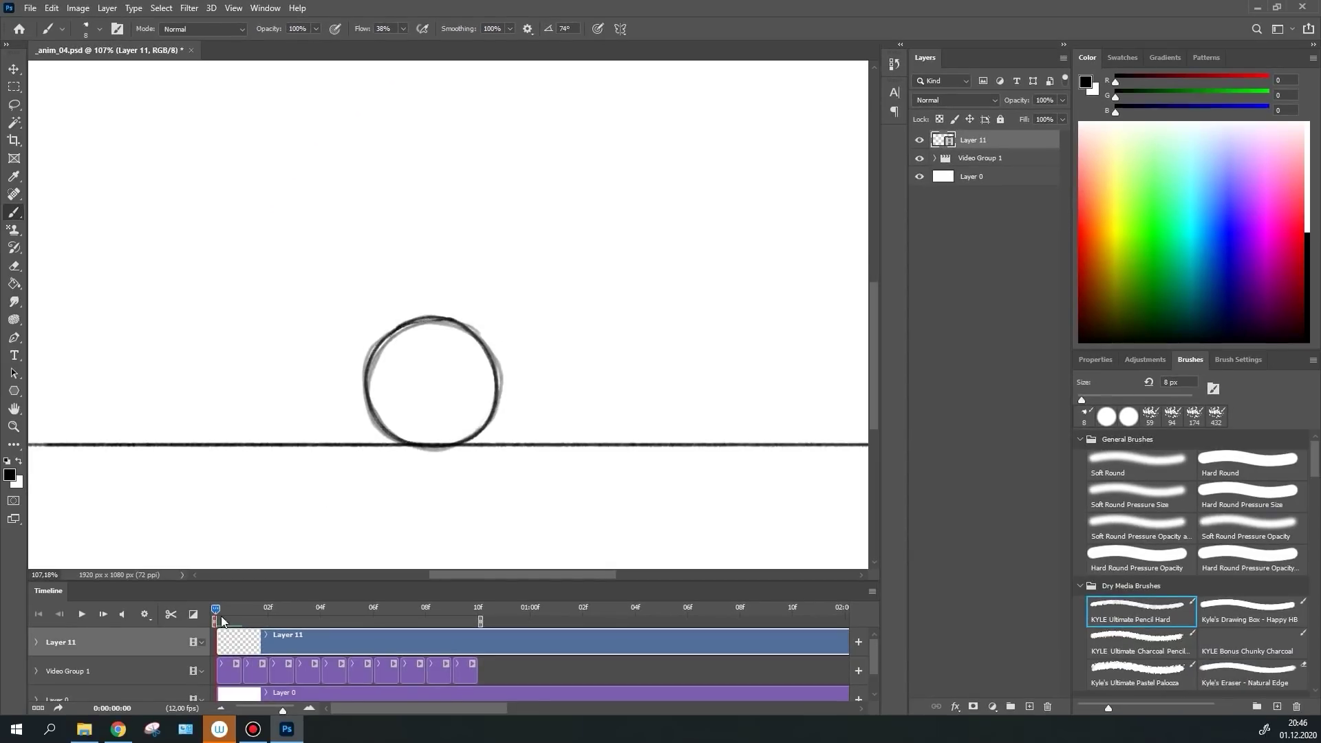
key(Right)
key(Right)
key(Right)
key(Right)
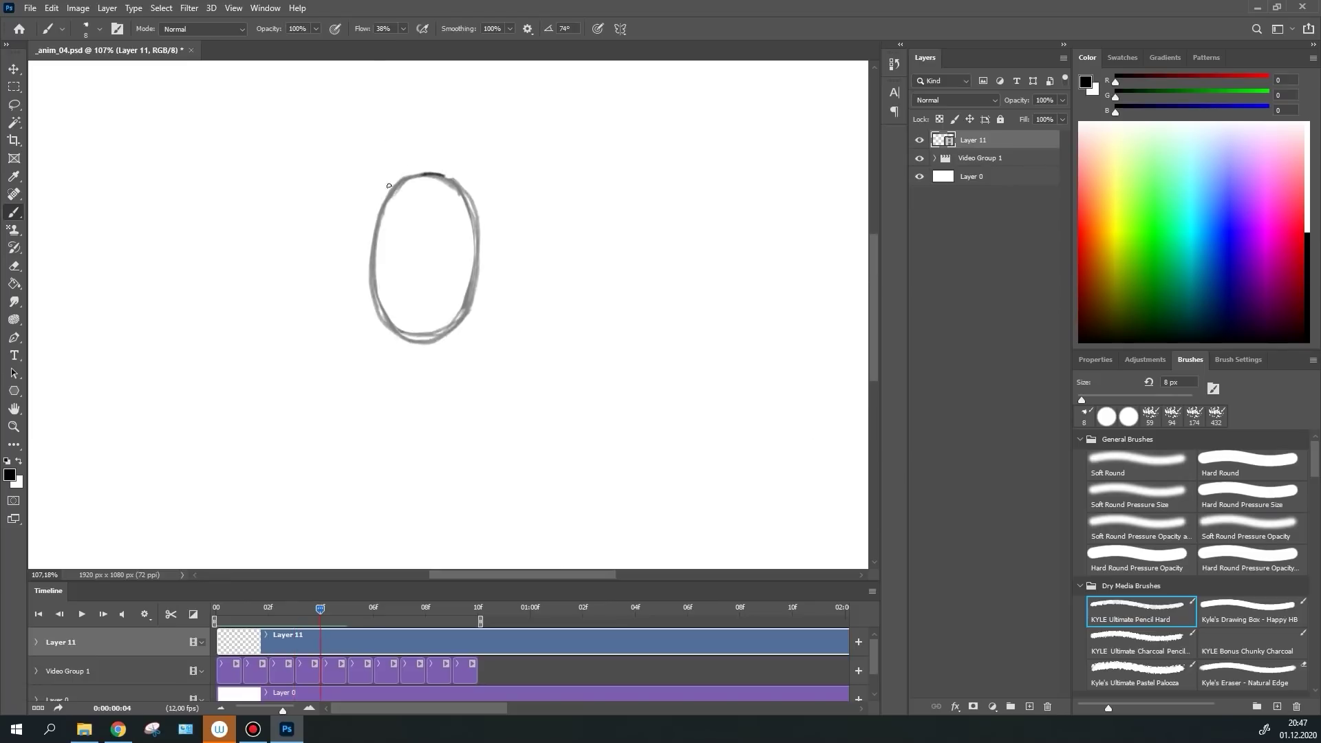
key(Right)
key(Right)
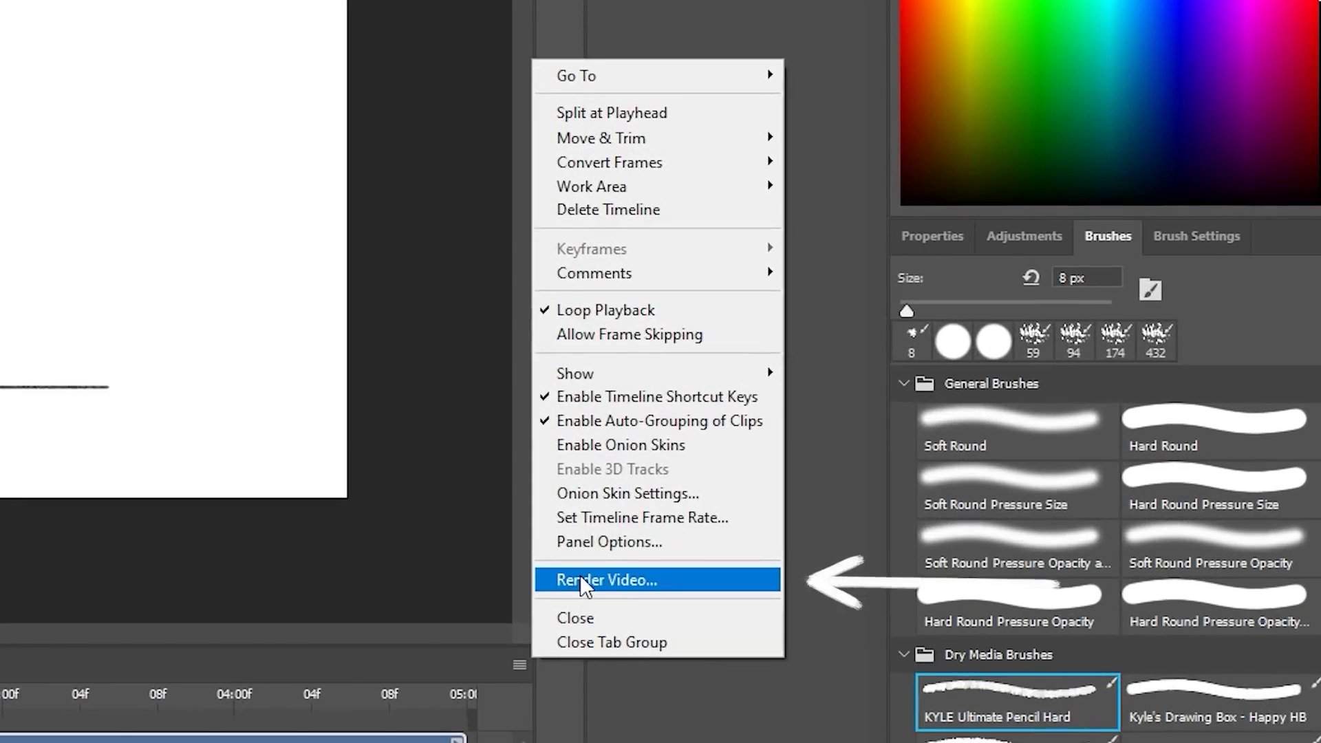
Render the animation as H.264 video to _anim_04.mp4, keeping Interactive OpenGL quality
click(581, 580)
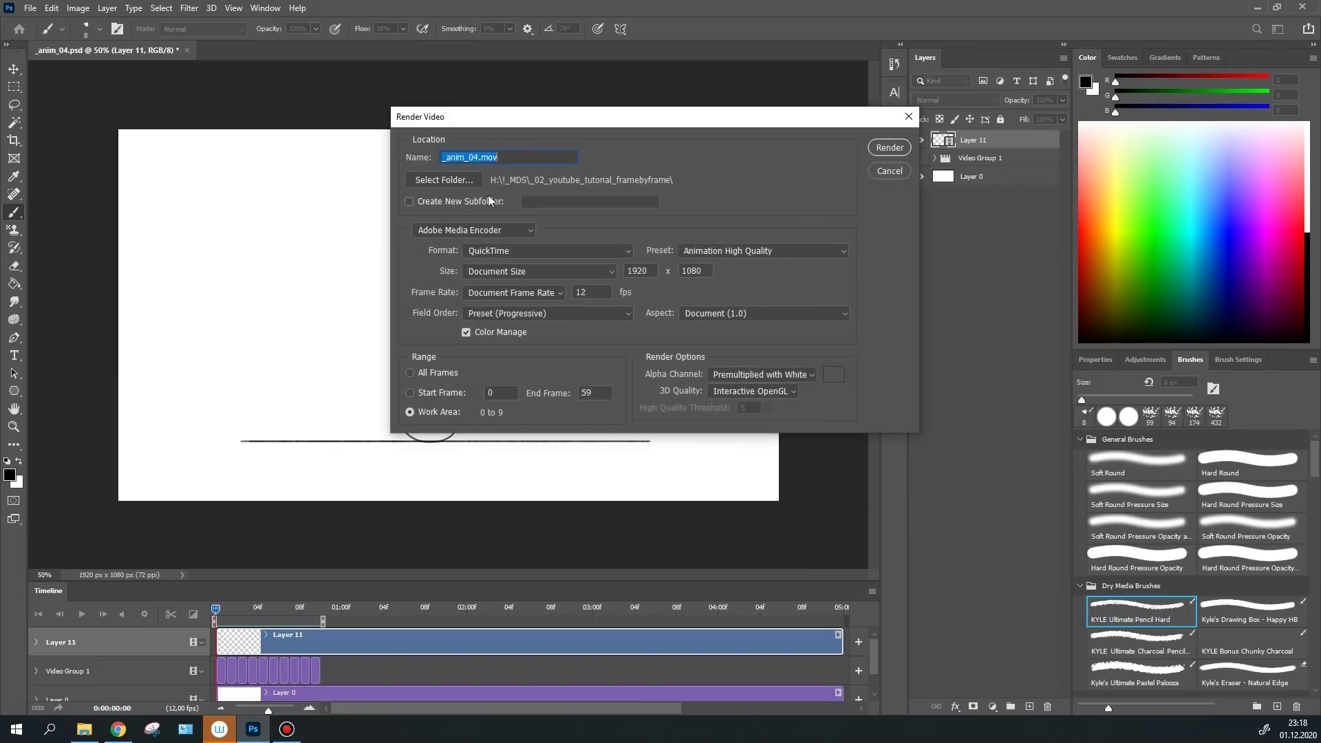
click(547, 250)
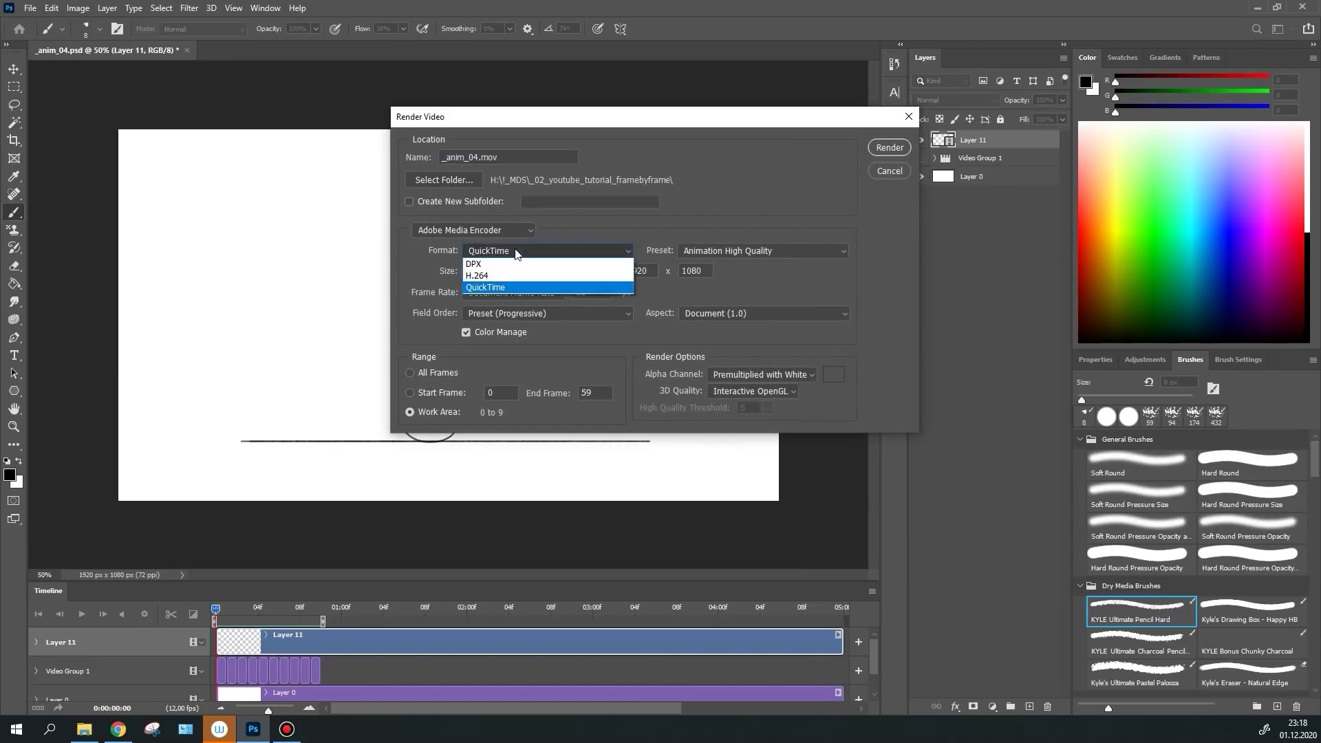
click(523, 274)
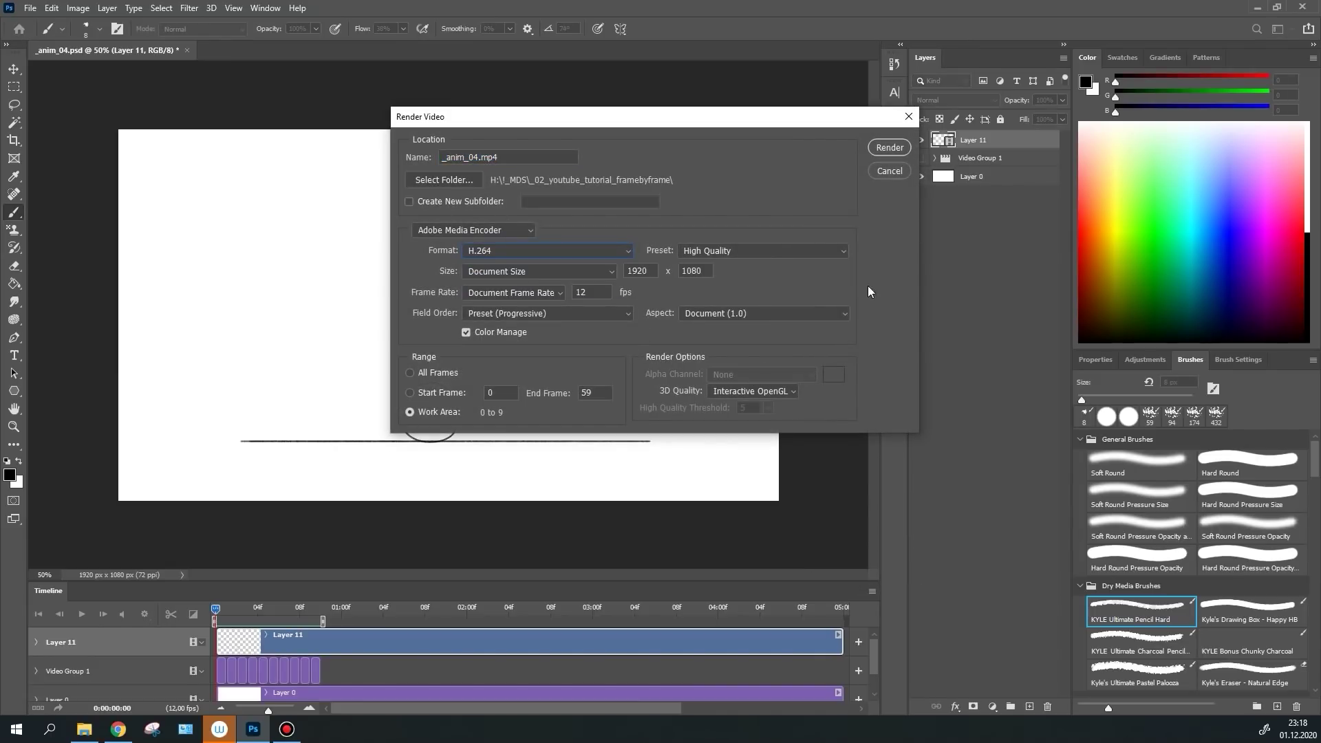
click(774, 384)
click(895, 148)
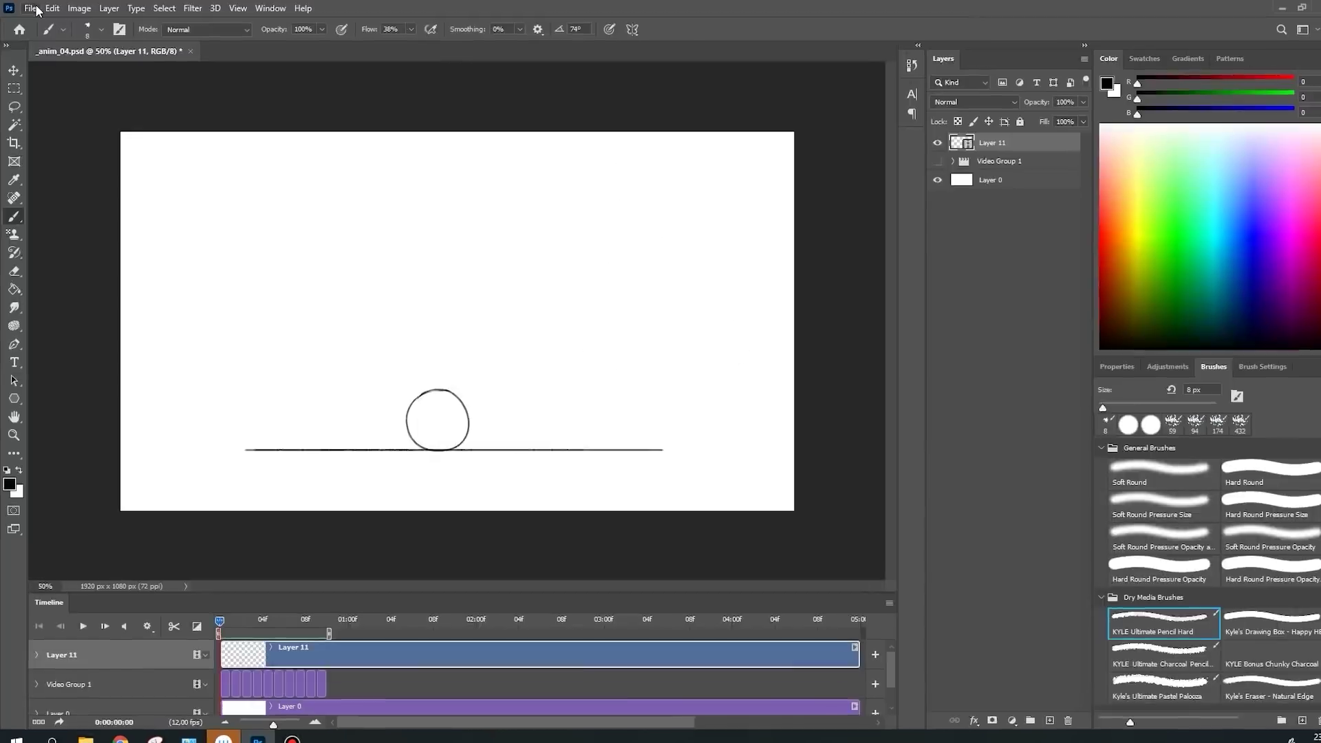
Save for Web as a GIF, previewing at 25%, and save it as _anim_04.gif
click(35, 9)
mouse_move(146, 377)
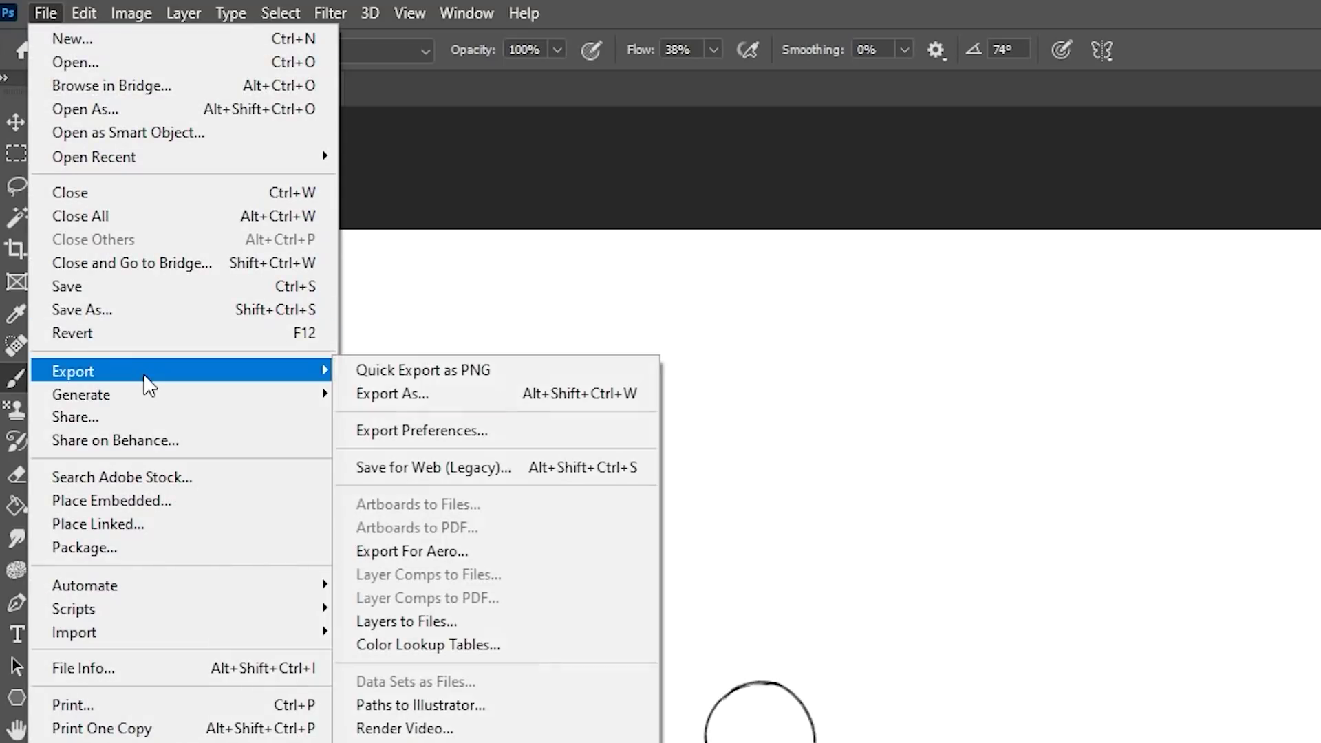
click(449, 462)
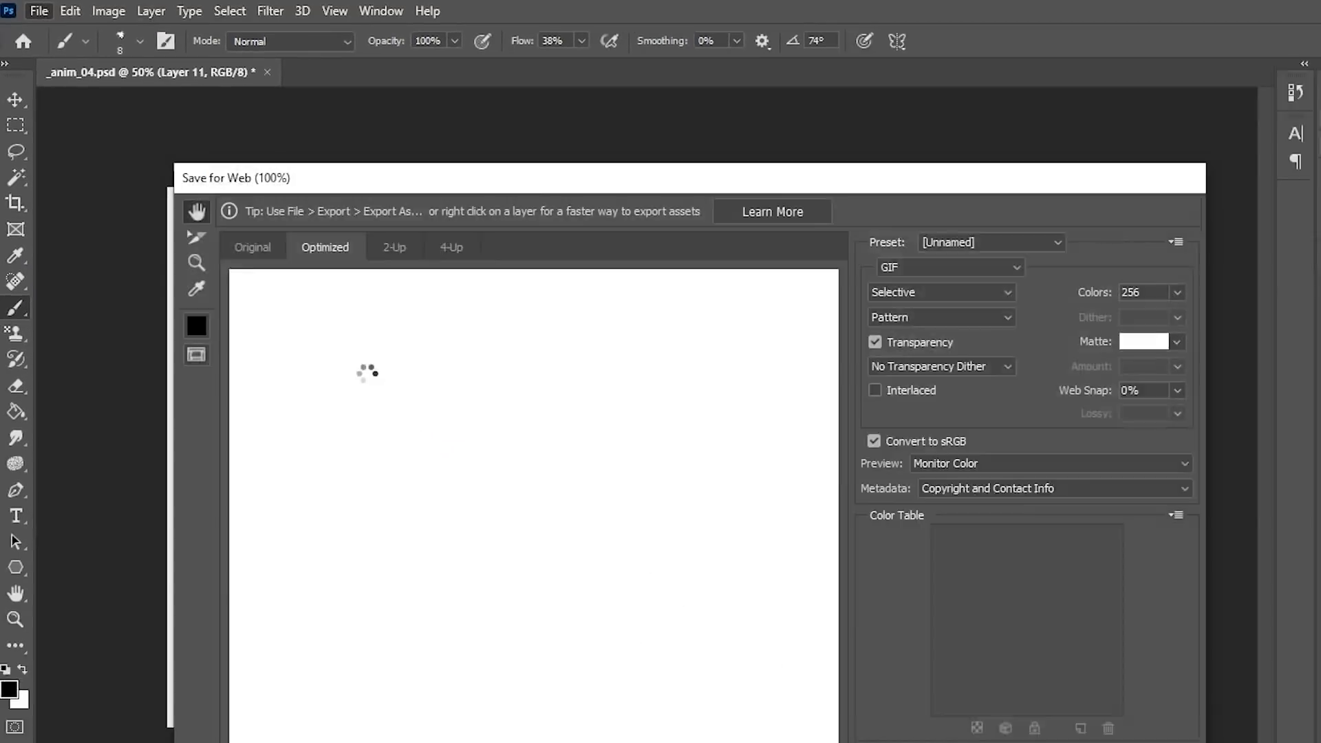
click(216, 599)
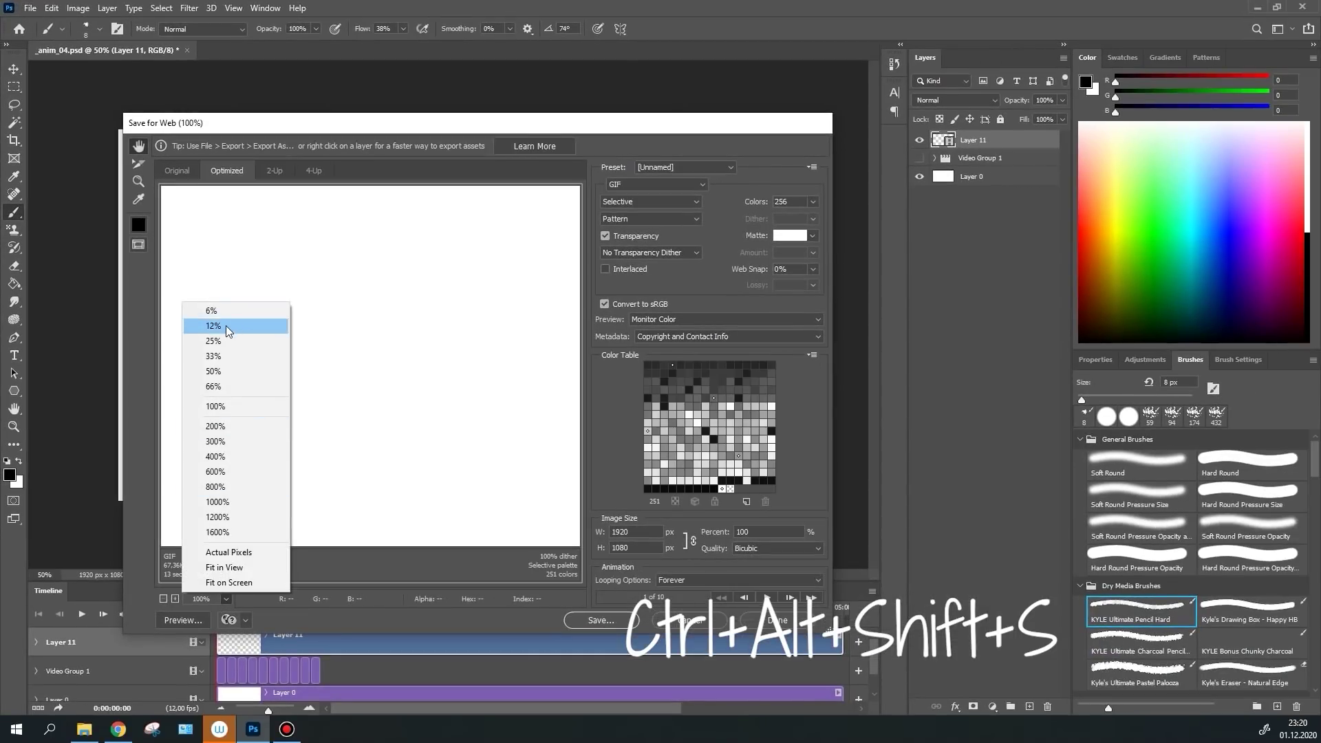
click(220, 340)
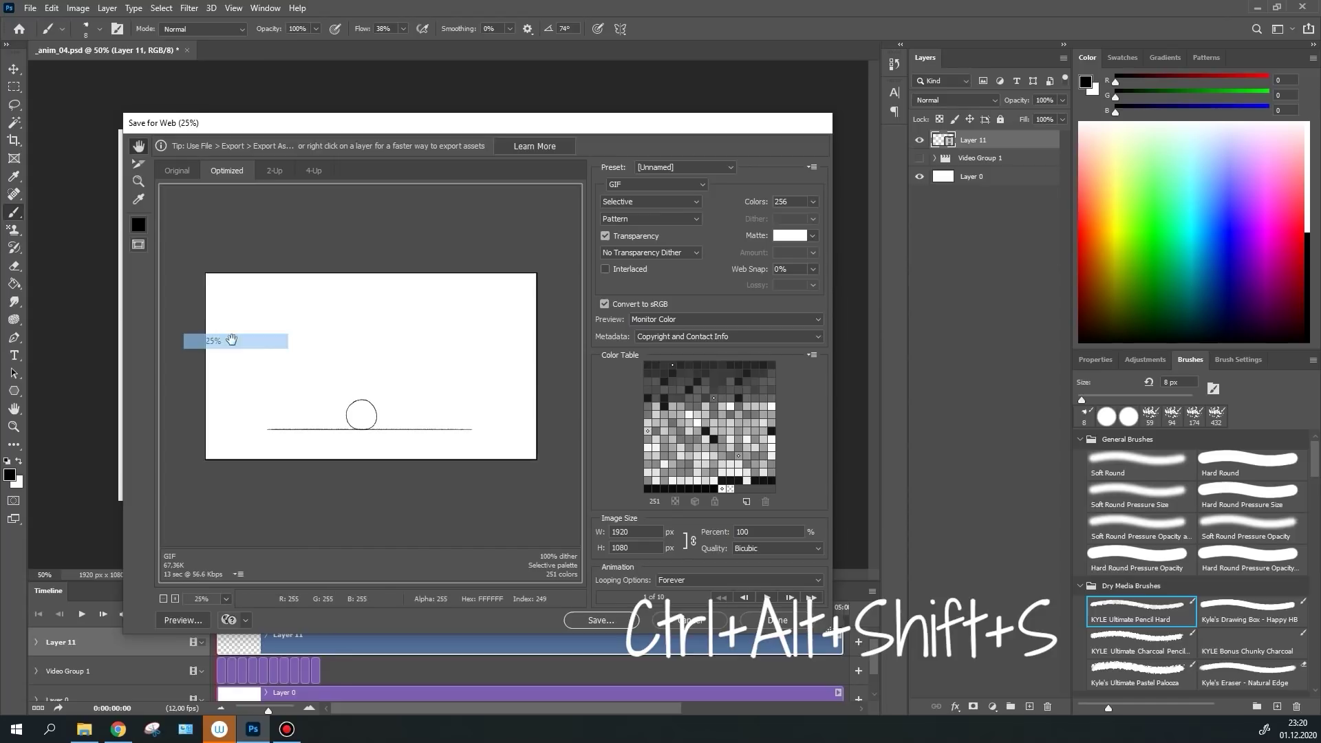
click(770, 597)
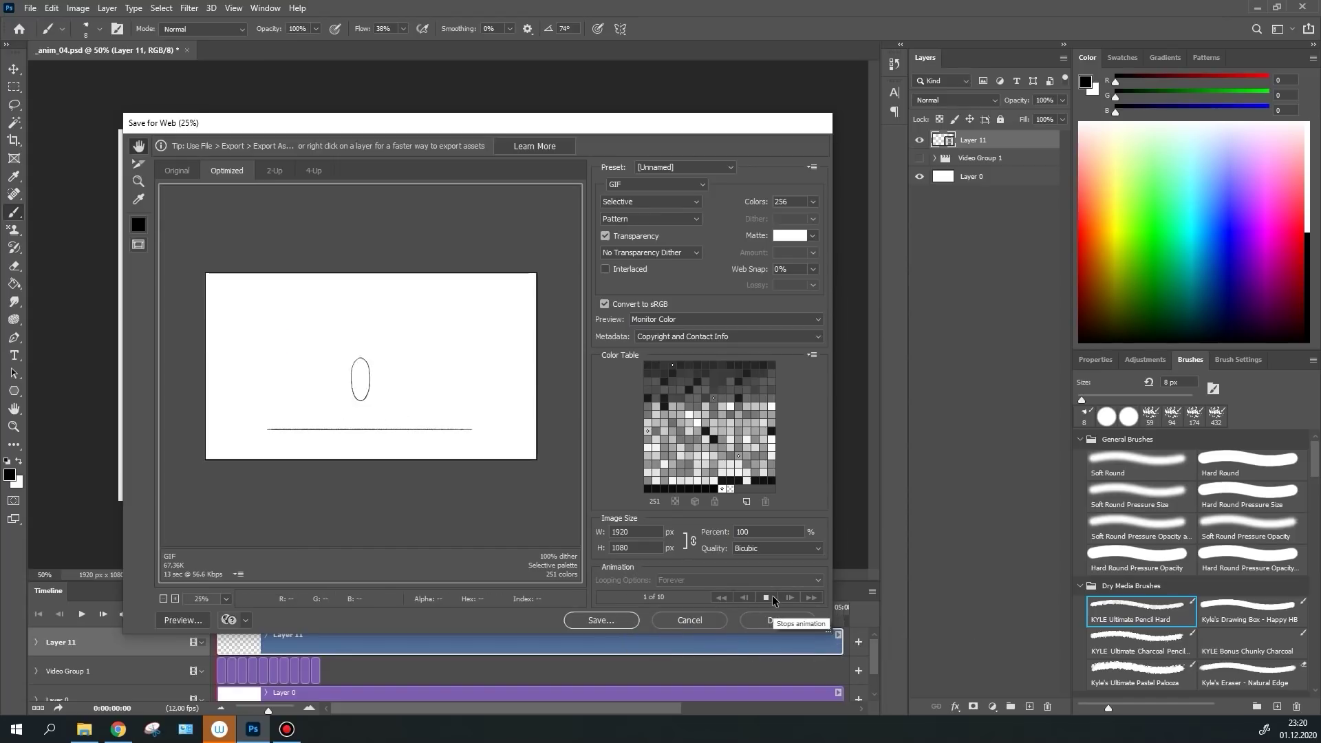
click(600, 621)
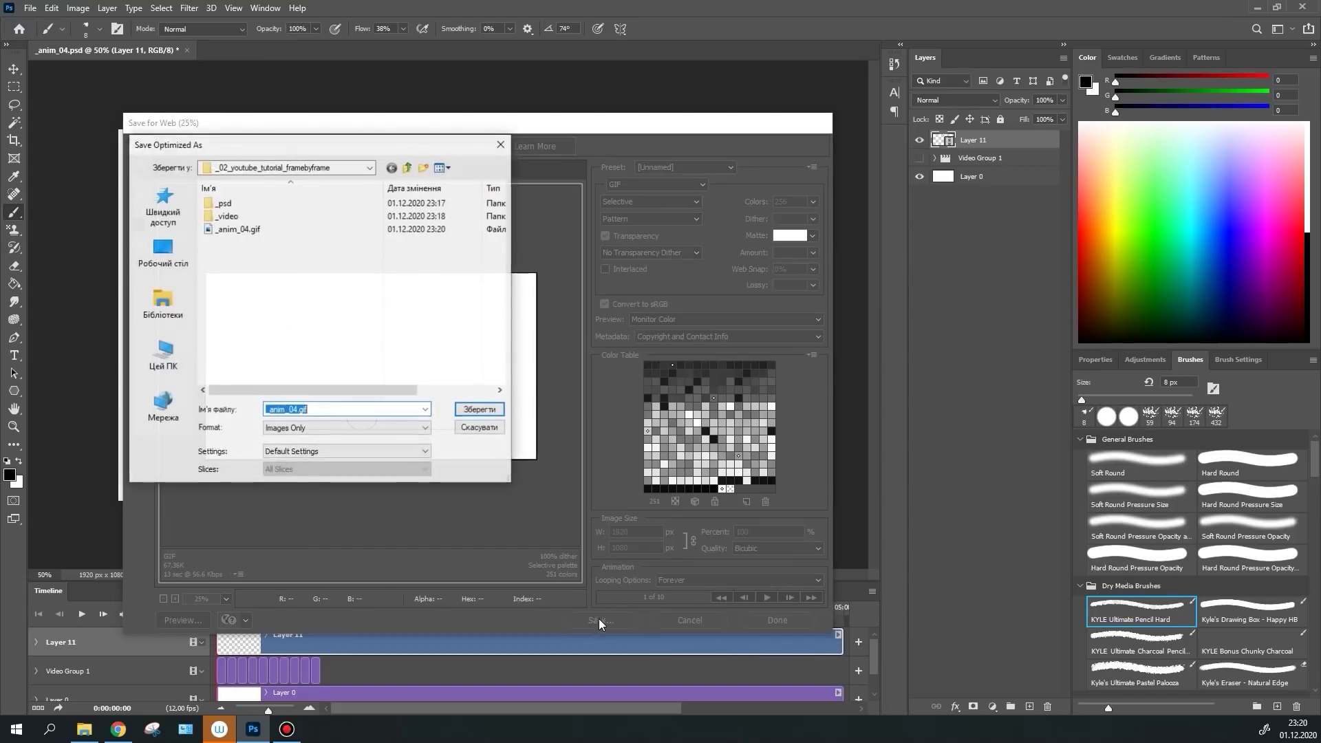
click(480, 411)
Import _anim.psd as a Composition - Retain Layer Sizes via the Project panel's Import File
right_click(165, 261)
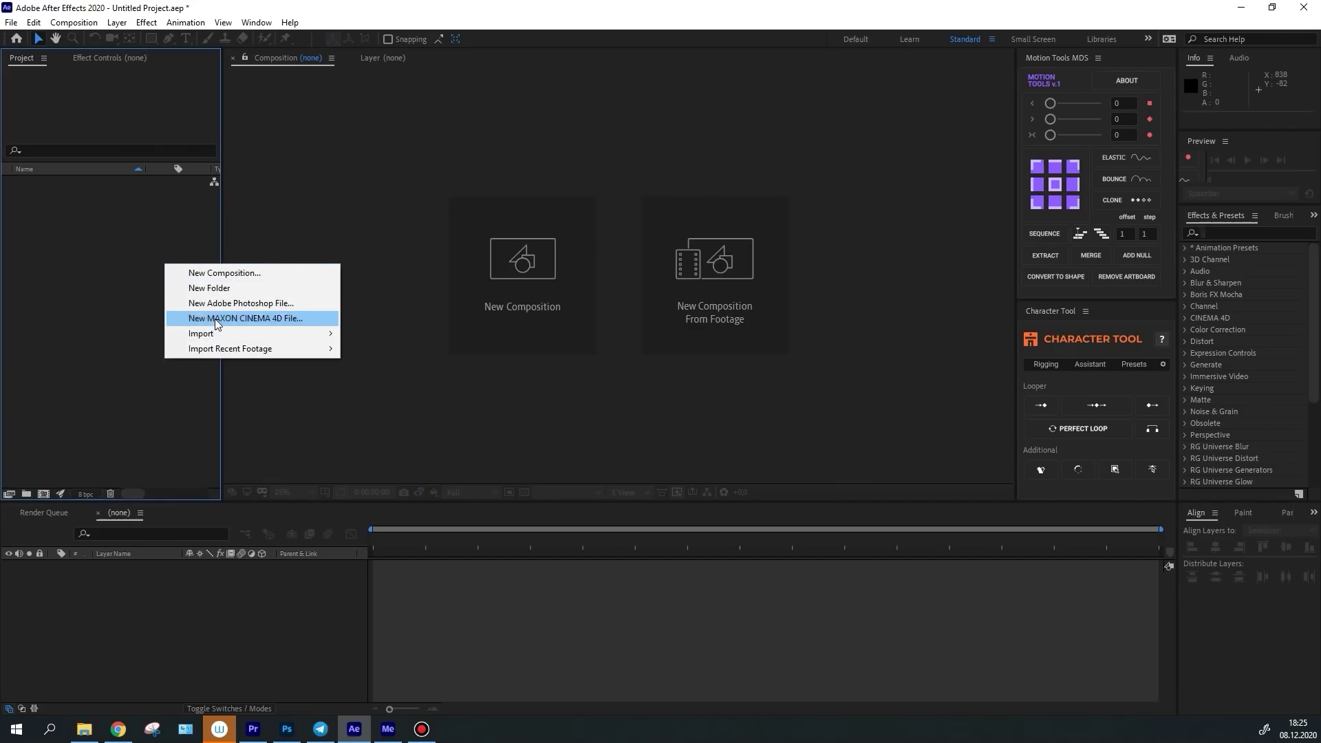
mouse_move(207, 330)
click(377, 327)
click(165, 169)
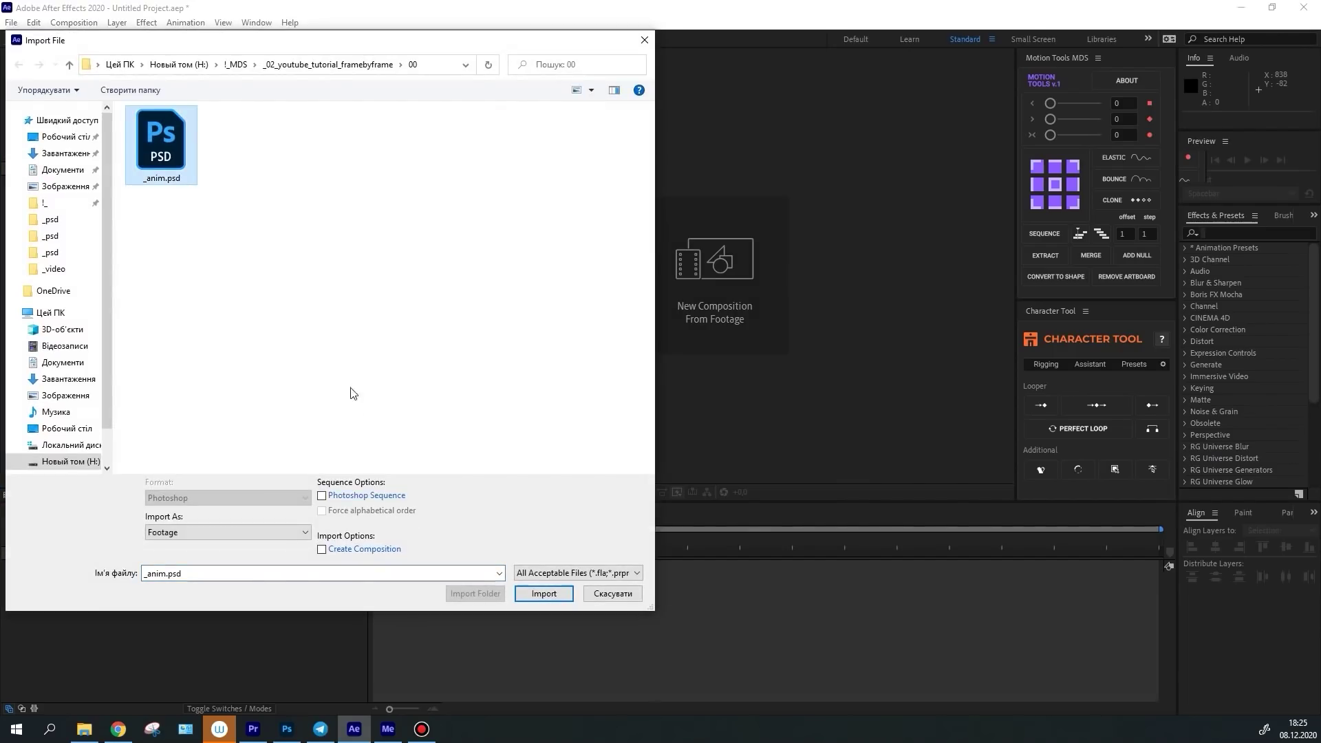
click(227, 531)
click(255, 551)
click(544, 603)
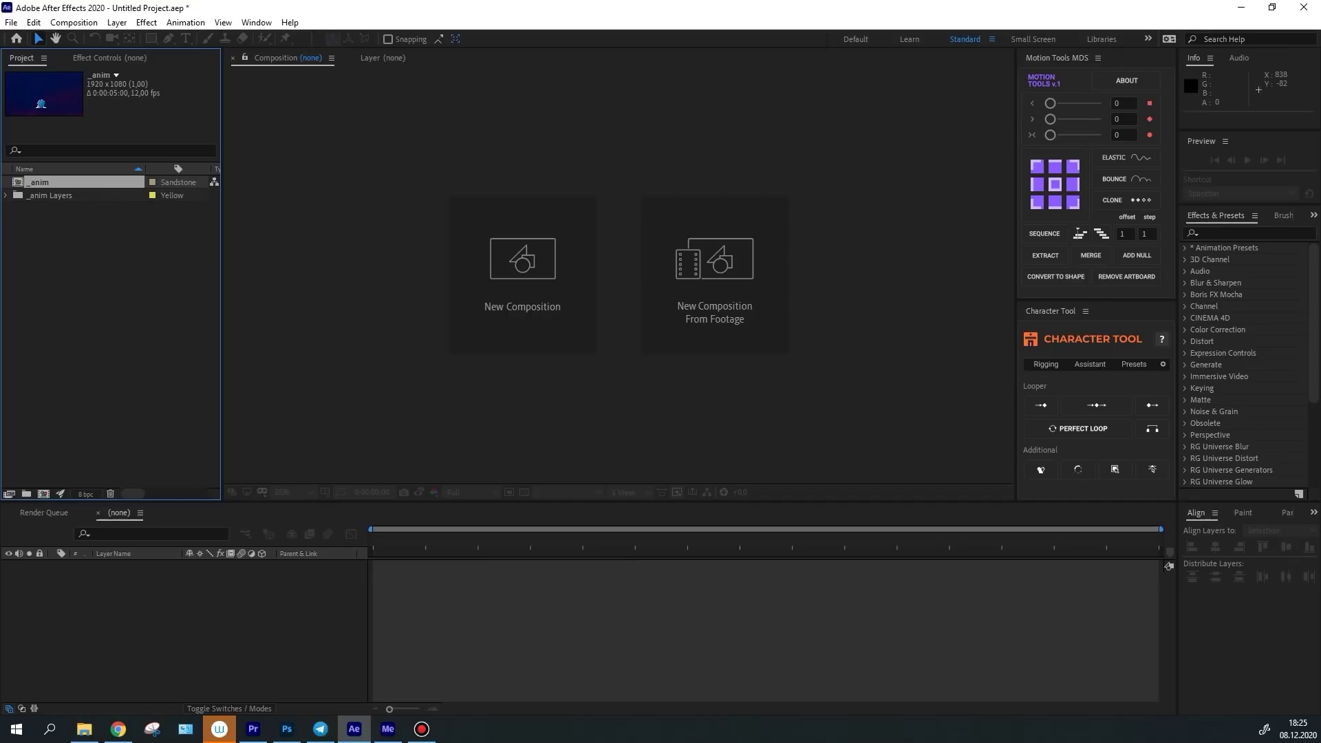